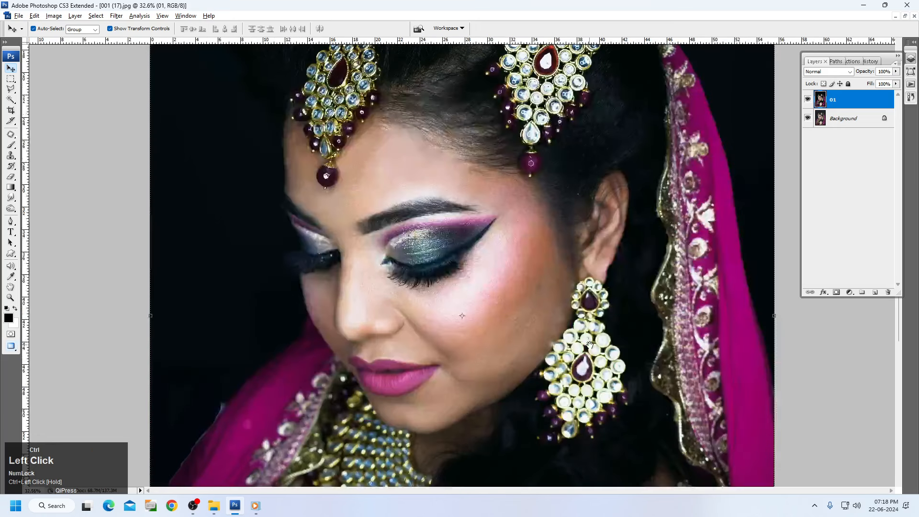
left_click(52, 15)
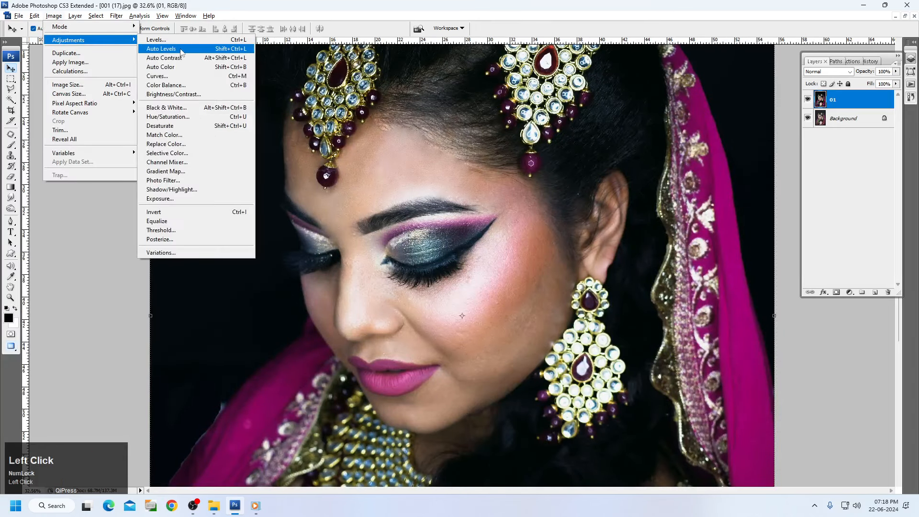
left_click(434, 178)
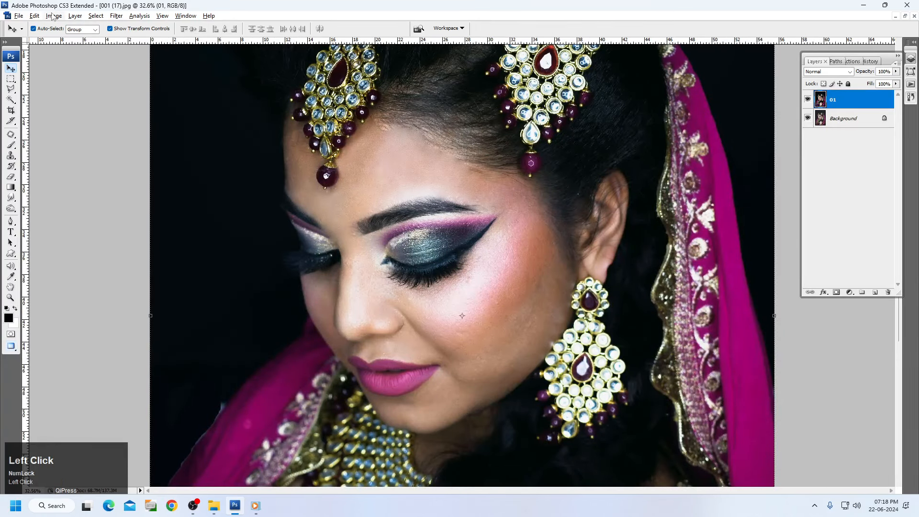
left_click(52, 16)
mouse_move(96, 40)
left_click(191, 68)
left_click(54, 16)
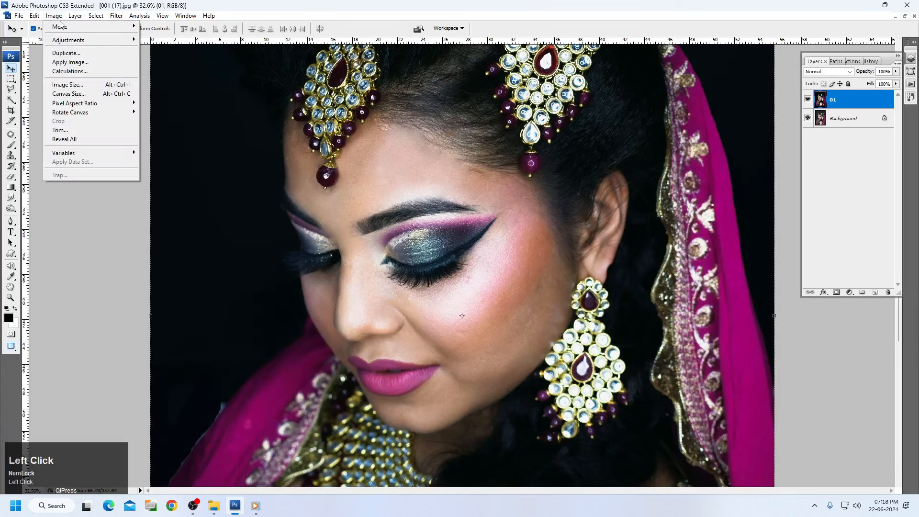
left_click(82, 53)
left_click(537, 182)
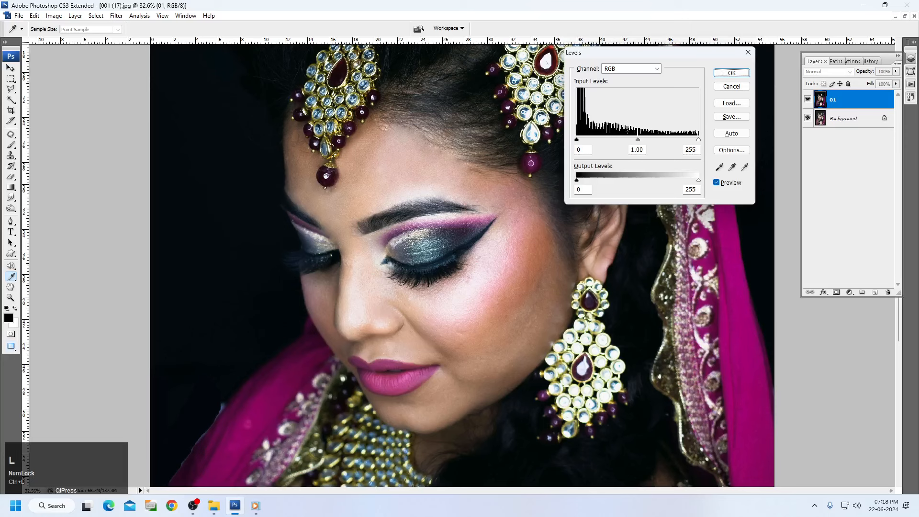
Brighten layer 01 with Levels, setting the input shadows to 12, midtones to 1.35 and highlights to 249
left_click_drag(637, 140, 582, 140)
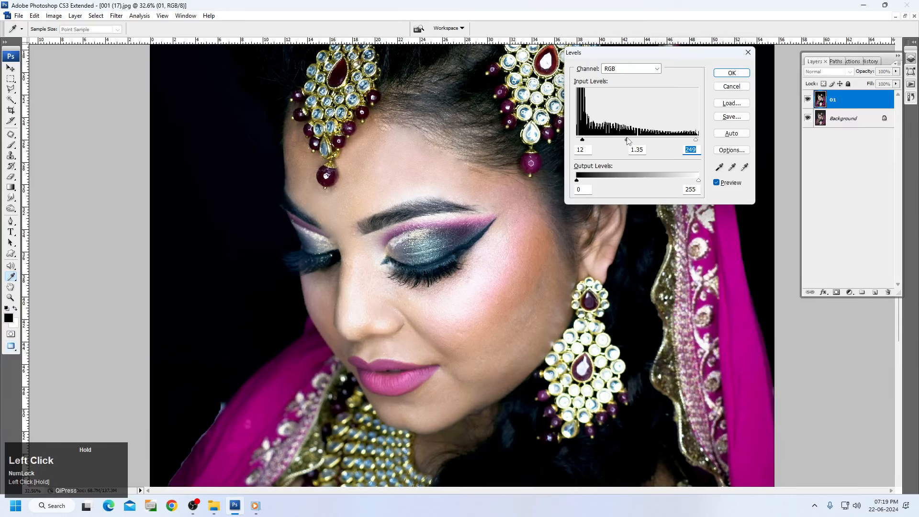
key("Return")
key("ctrl+0")
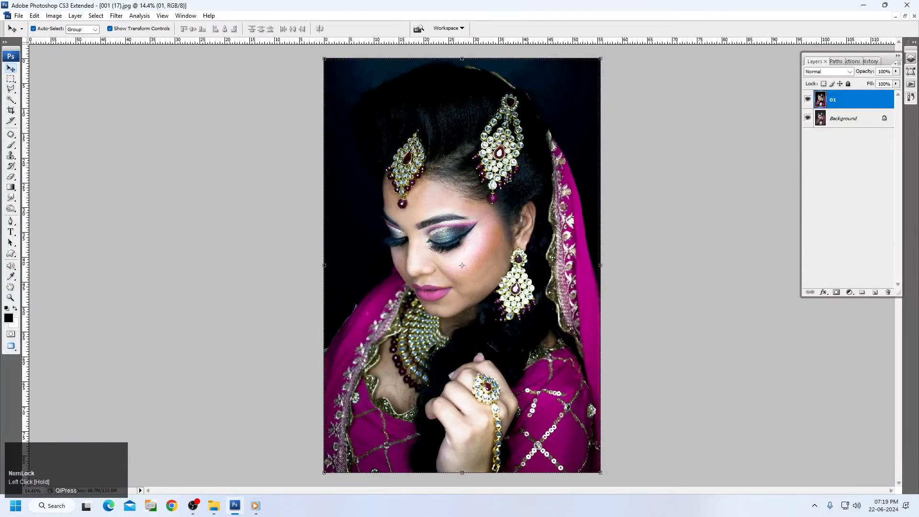
Select the darker forehead skin around the hanging head jewel with the Magic Wand and feather the selection
key("w")
left_click(419, 195)
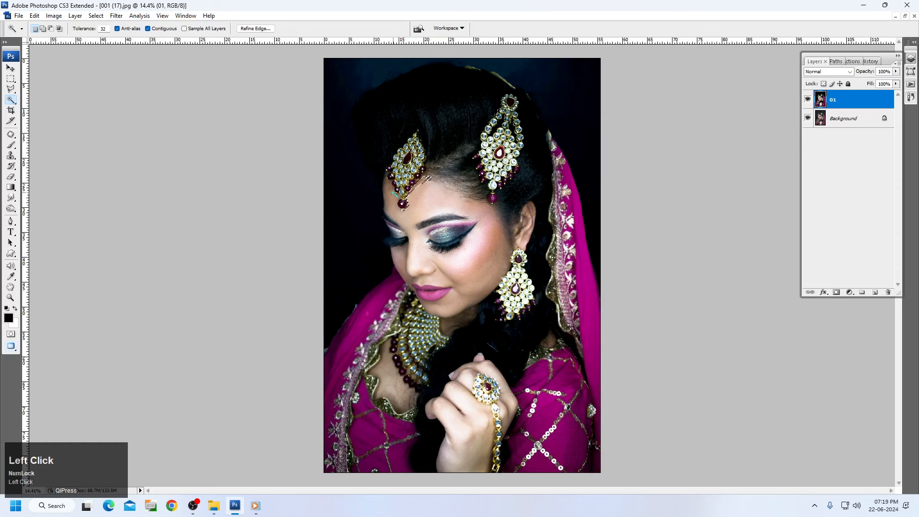
left_click(462, 194, "ctrl")
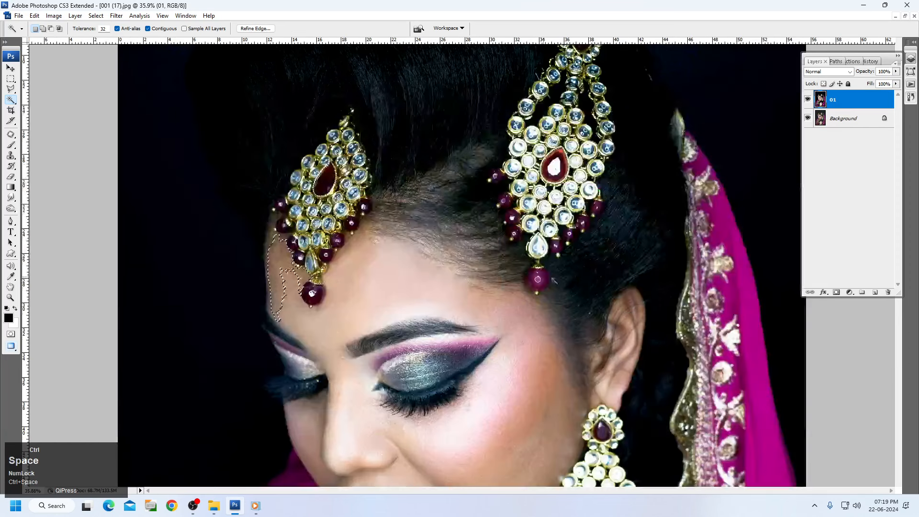
left_click(273, 234)
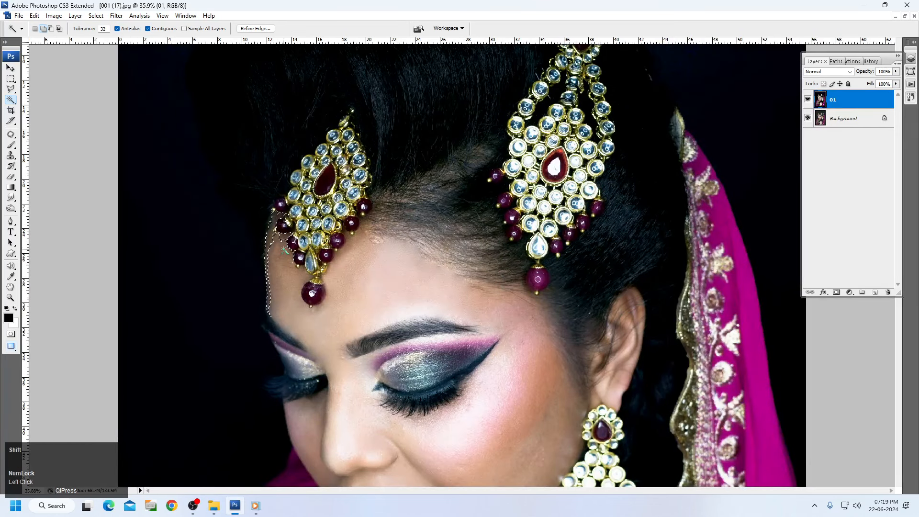
left_click(285, 263, "shift")
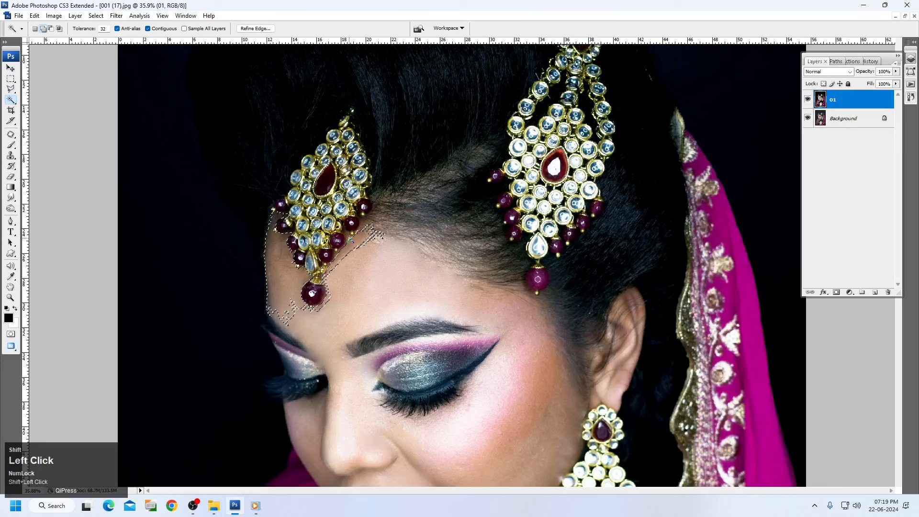
left_click(356, 240, "shift")
key("shift+F6")
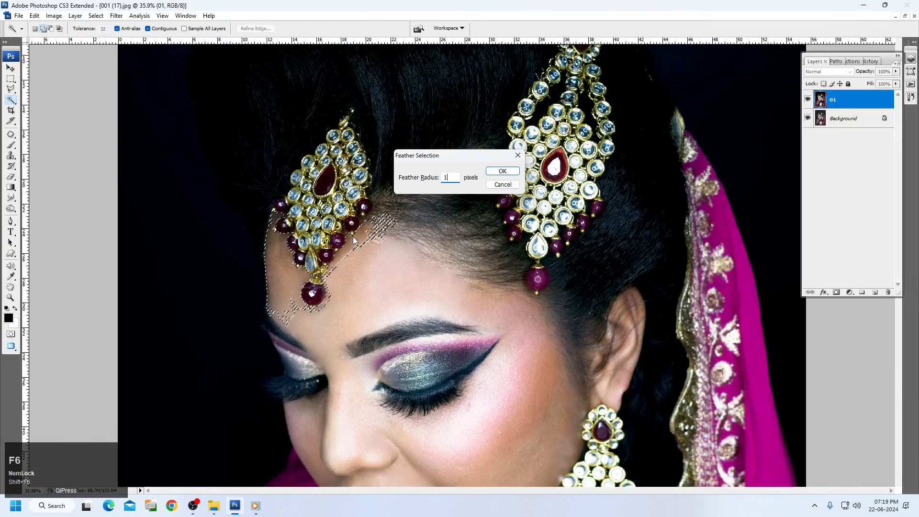
key("Return")
Lighten the selected forehead area with Levels midtones at about 1.19 and deselect it
key("ctrl+l")
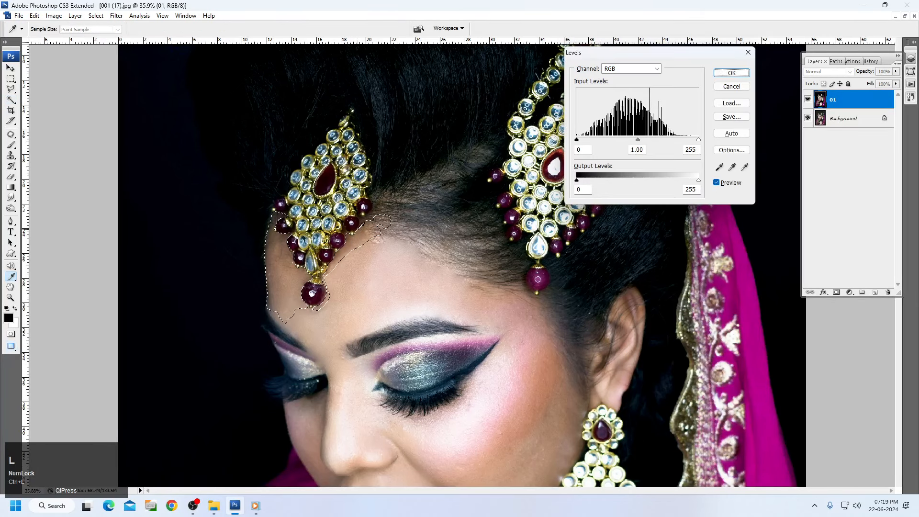
left_click(638, 140)
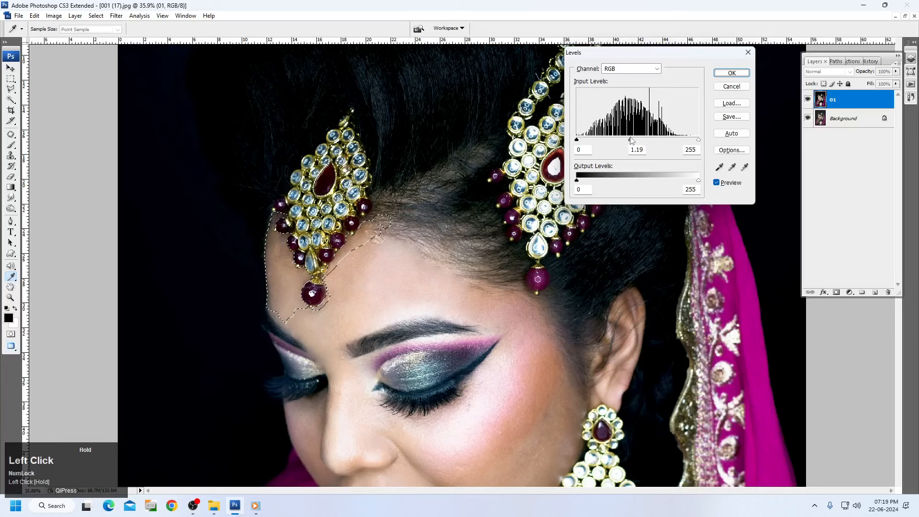
key("Return")
key("ctrl+d")
Select the shadowed neck skin below the chin with the Magic Wand and feather the selection
left_click_drag(566, 254, 566, 78)
left_click(538, 240)
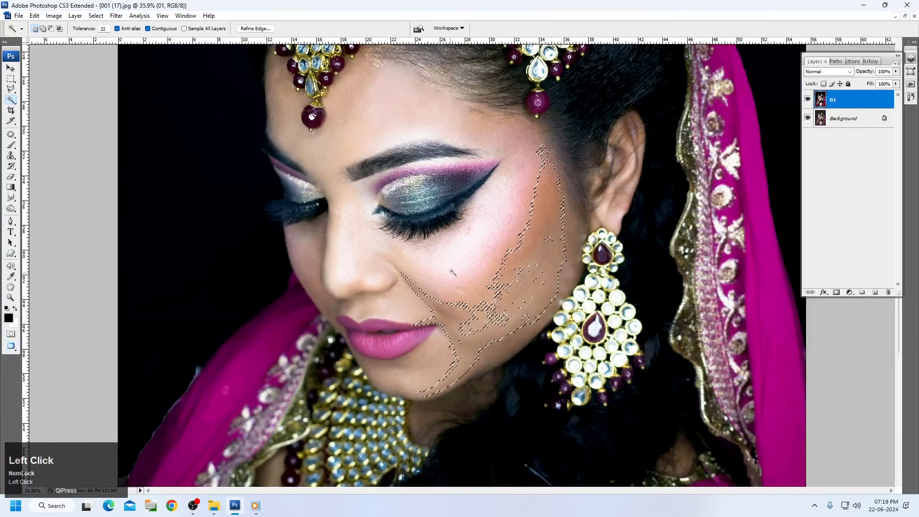
left_click(453, 398)
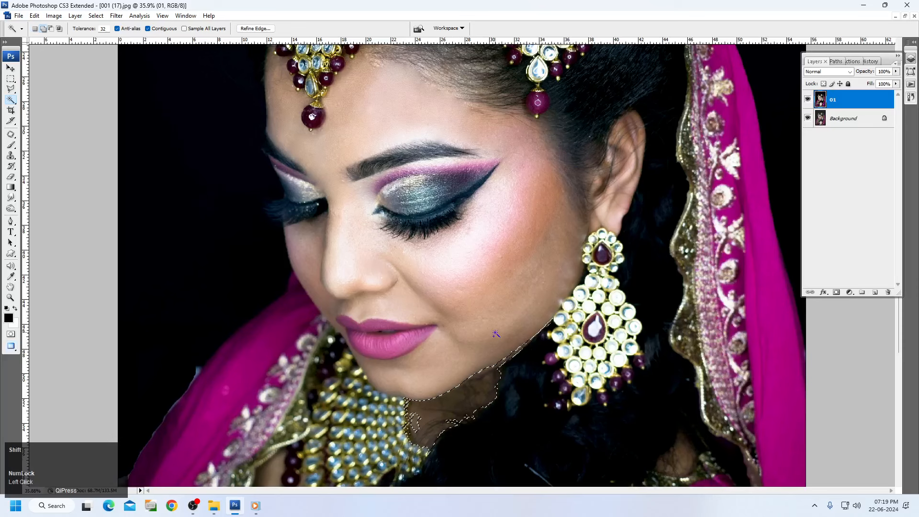
key("shift+F6")
key("Return")
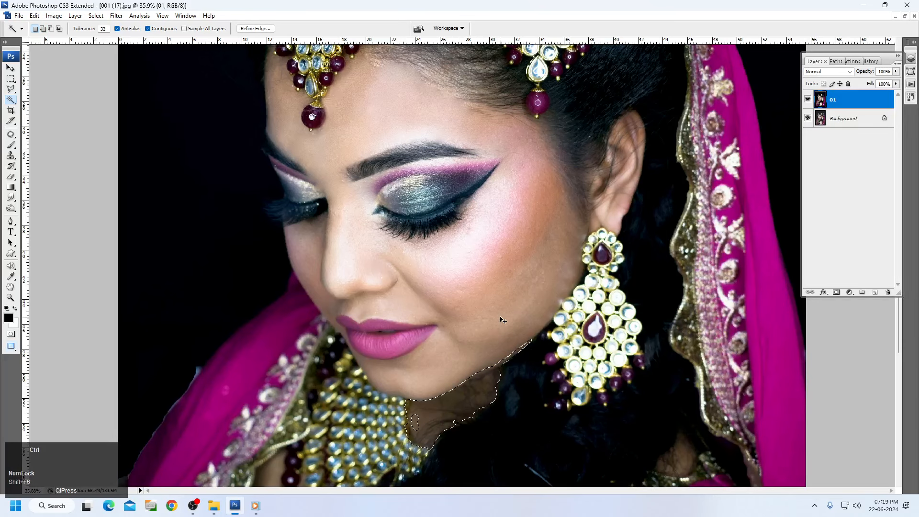
Lighten the selected neck area with Curves, raising input 132 to output 149, and deselect it
key("ctrl+m")
left_click_drag(691, 219, 678, 210)
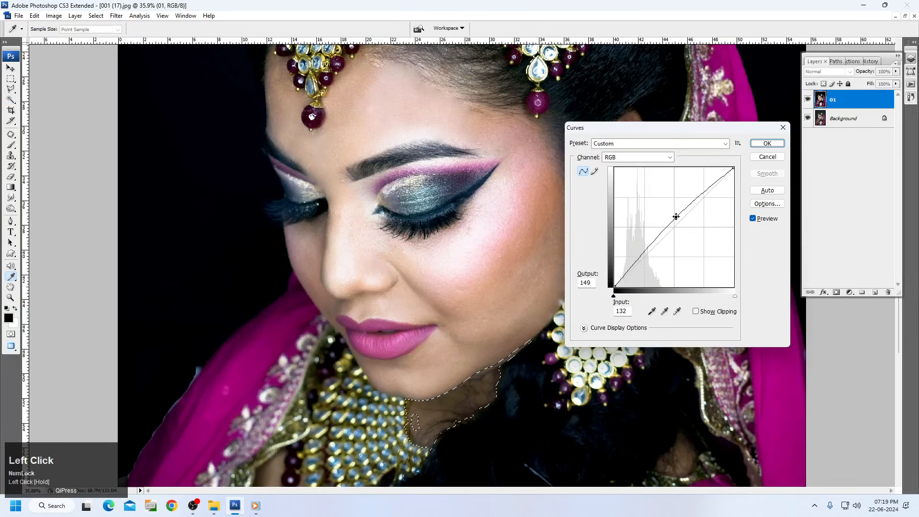
key("Return")
key("ctrl+d")
Select the darker jawline and outer cheek skin with the Magic Wand and feather the selection
left_click(532, 340)
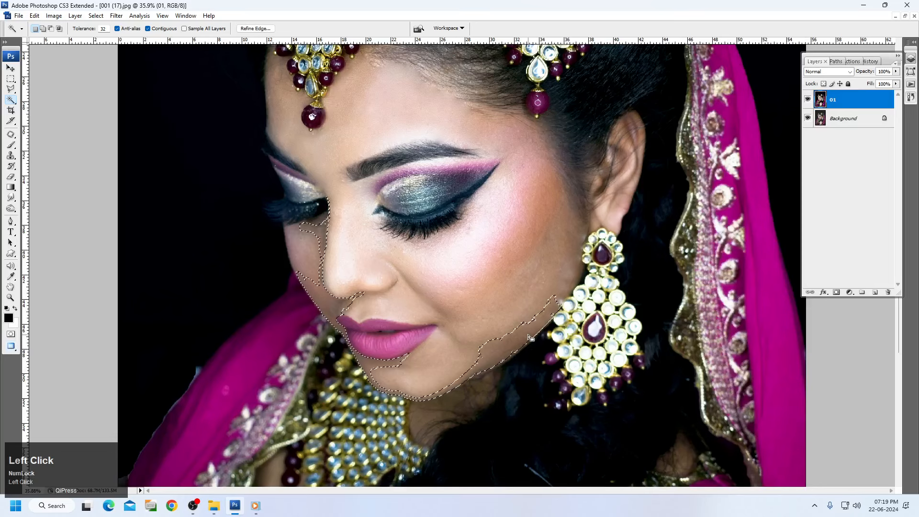
left_click(540, 233, "shift")
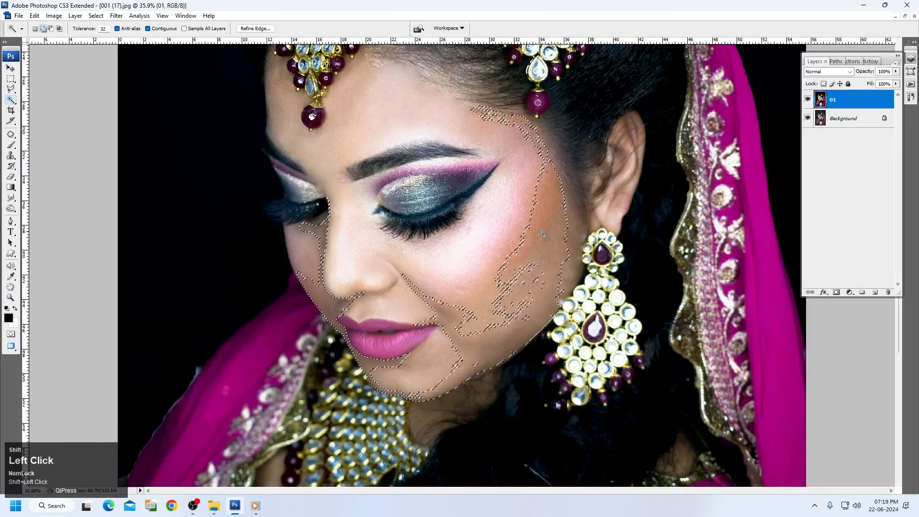
key("shift+F6")
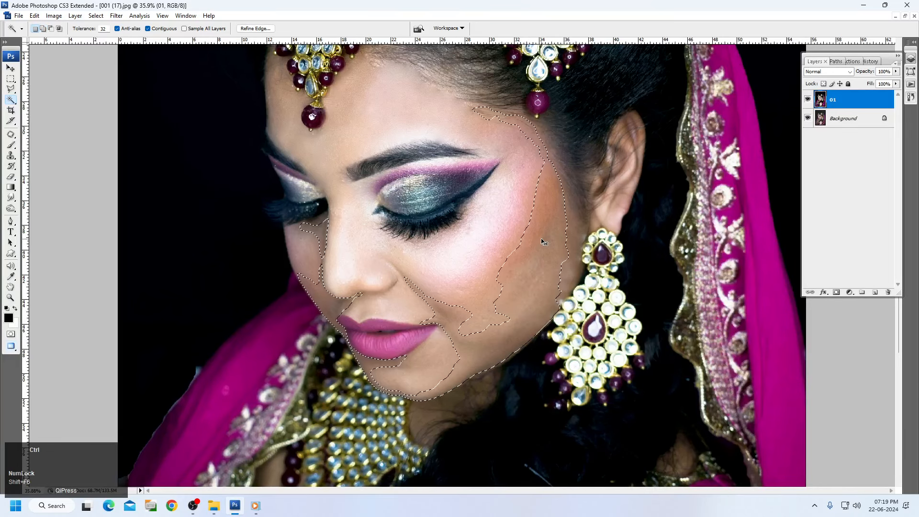
Try lightening the selected jaw and cheek with Levels midtones at 1.20, and undo back to the selection
key("ctrl+l")
left_click_drag(637, 139, 634, 141)
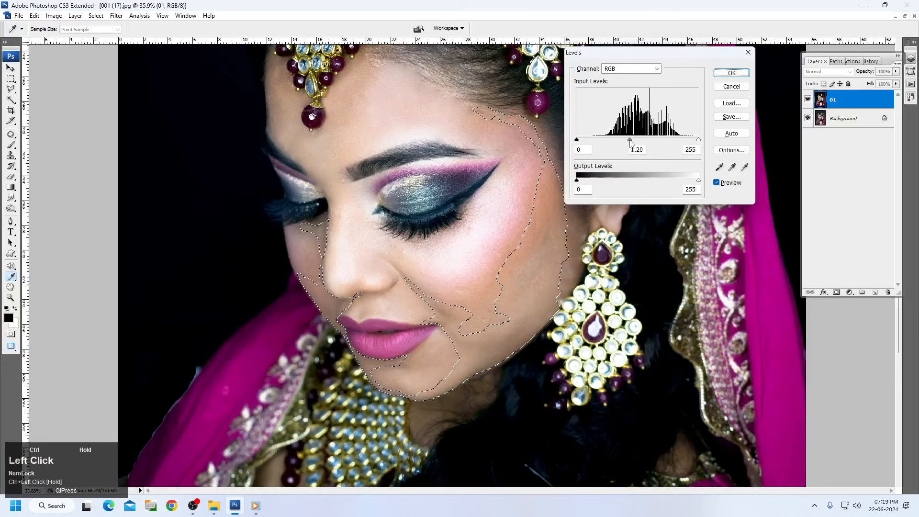
left_click(731, 73)
key("ctrl+d")
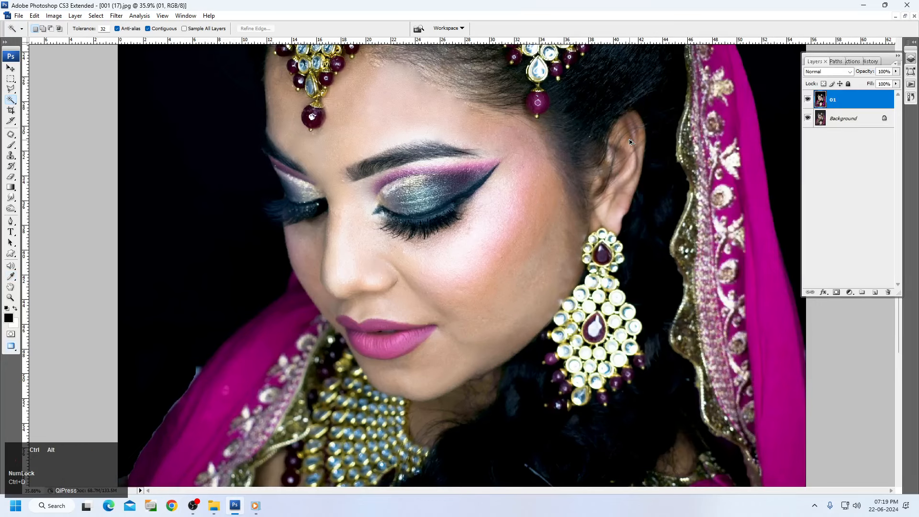
key("ctrl+alt+z")
Lighten the selected jaw and cheek with Levels, setting the input highlights to about 242, and deselect the area
key("ctrl+l")
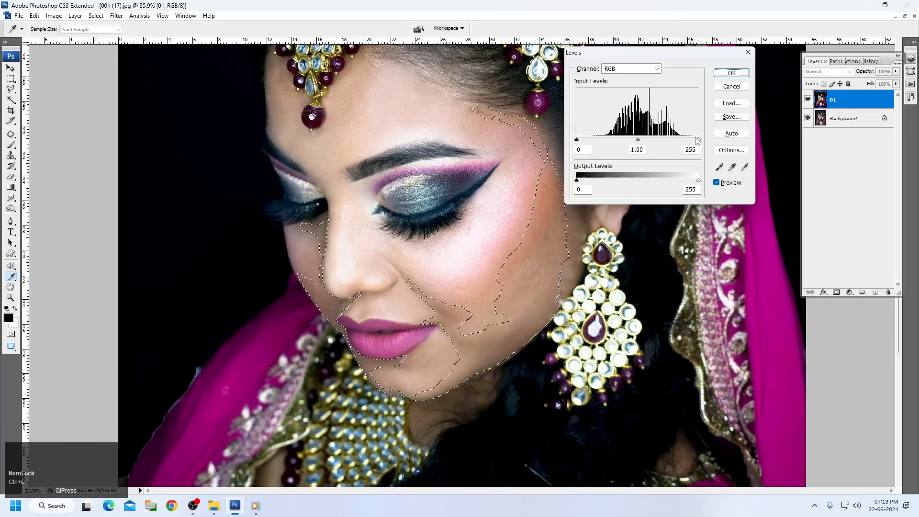
left_click_drag(697, 139, 692, 140)
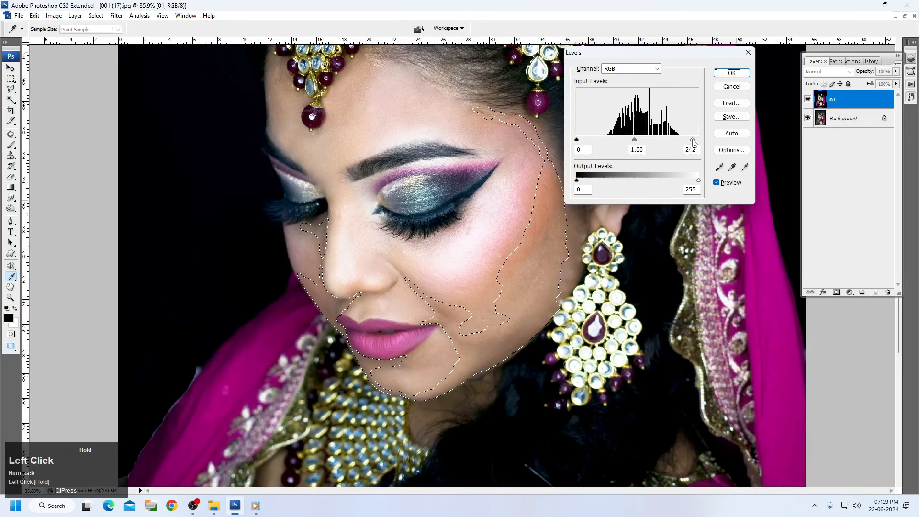
left_click(635, 140)
key("Return")
key("ctrl+d")
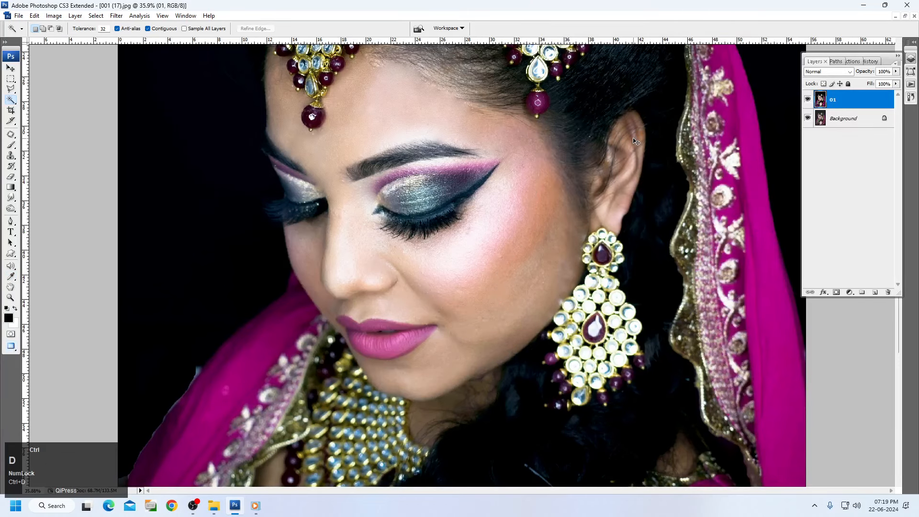
Brighten the whole layer slightly with Curves, raising input 131 to output 141
key("ctrl+0")
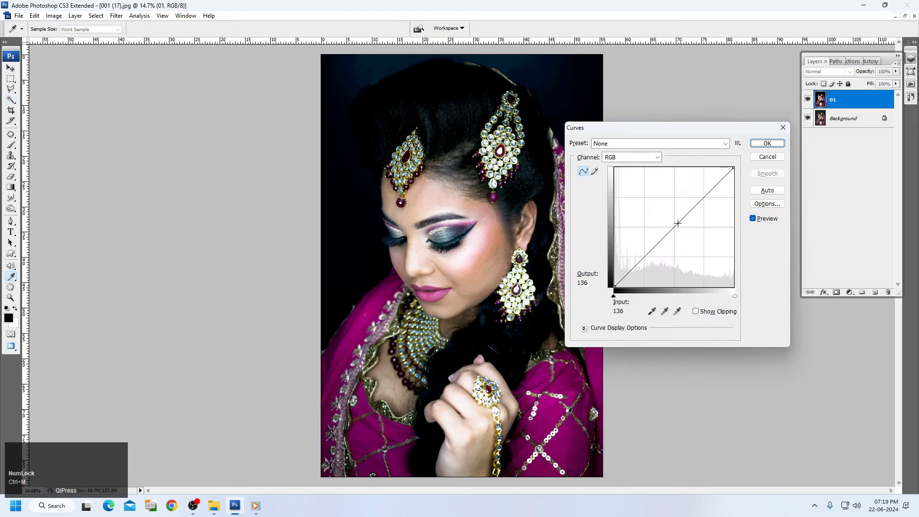
left_click_drag(678, 223, 675, 221)
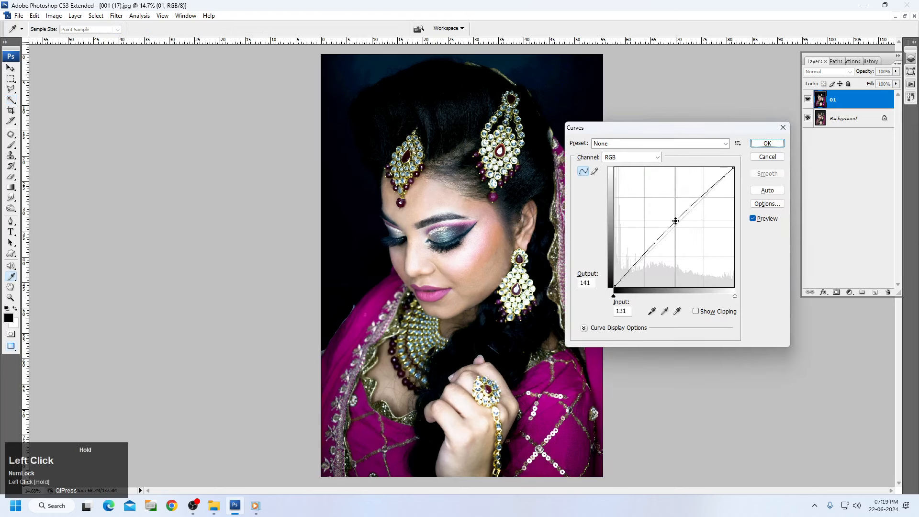
key("Return")
Apply a Photo Filter adjustment to layer 01
key("alt+i")
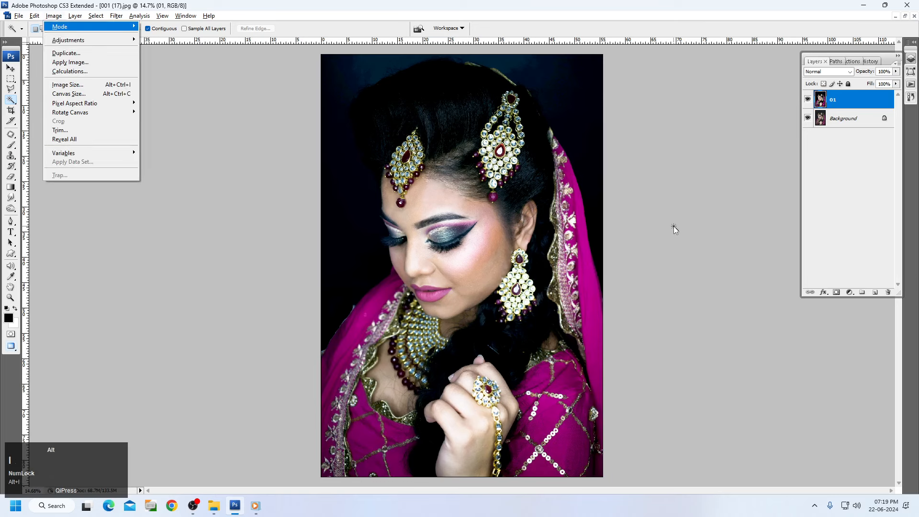
key("a")
key("f")
left_click(738, 113)
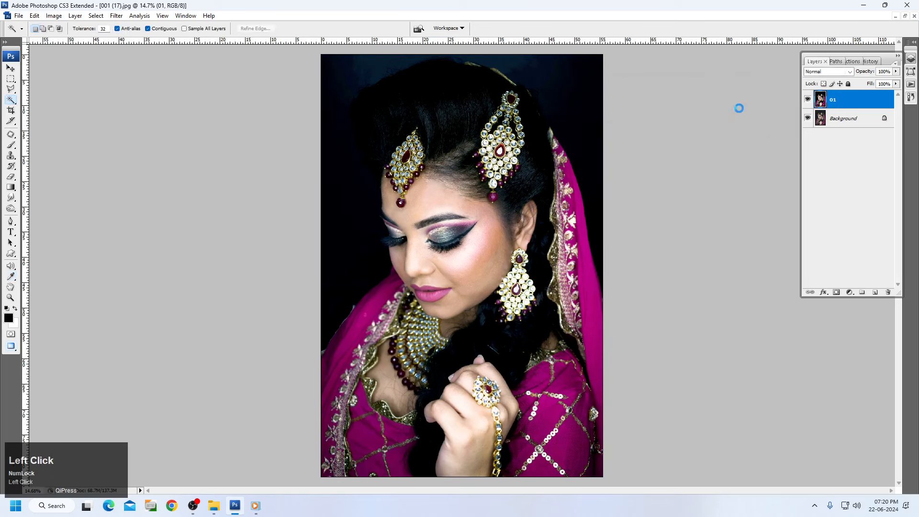
Raise the layer's contrast to +5 with Brightness/Contrast, leaving brightness at 0
key("alt+i")
key("a")
key("c")
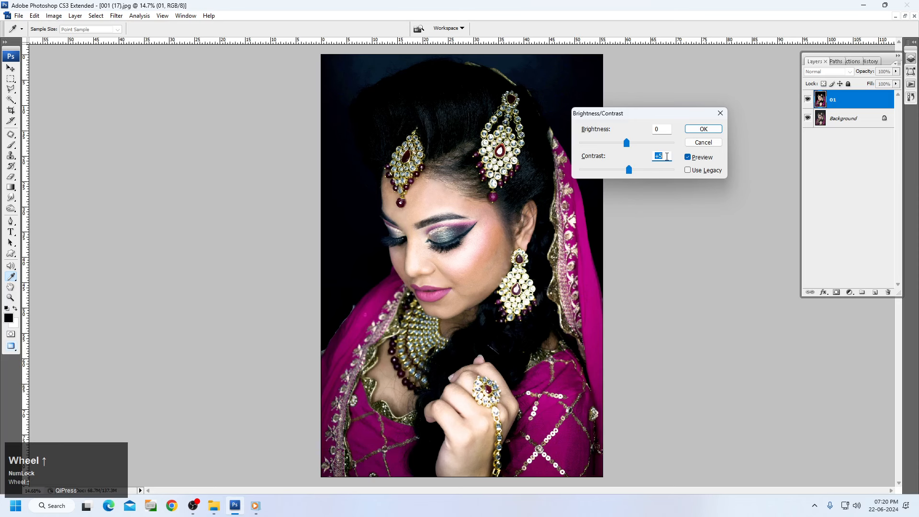
key("Return")
Inspect the retouched portrait and compare it with the original by toggling the visibility of layer 01
left_click_drag(373, 104, 550, 382)
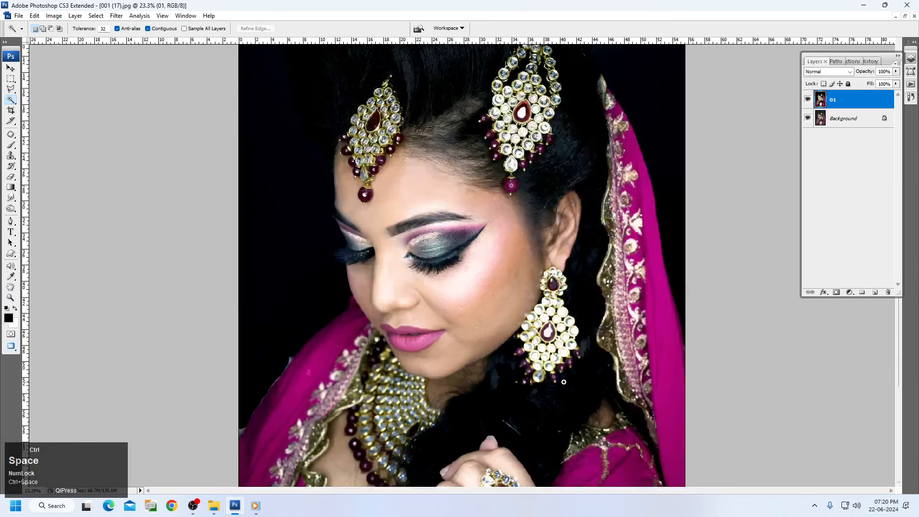
right_click(485, 178)
left_click(496, 186)
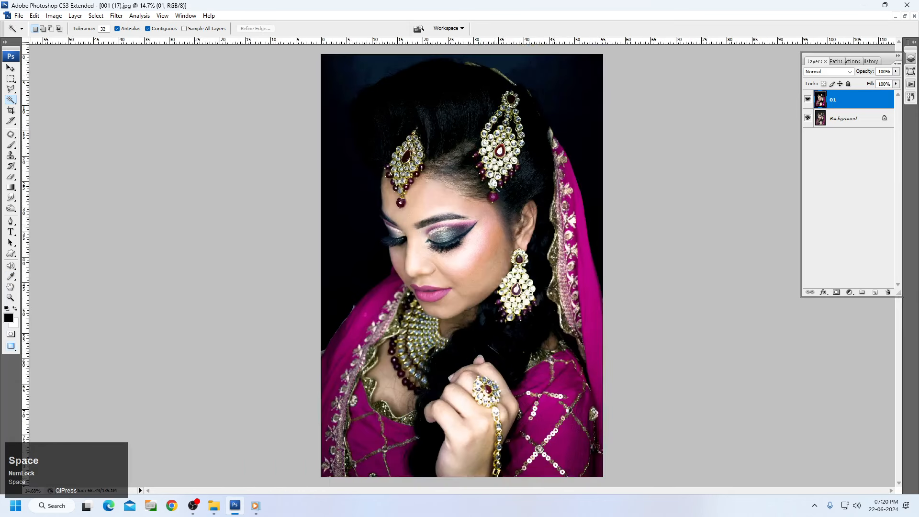
left_click(808, 100)
left_click(809, 101)
left_click(808, 100)
left_click(808, 100)
Darken the far eyebrow and eyelid with the Burn tool, using a 70 px brush on Midtones at 50% exposure
right_click(371, 125)
key("space")
left_click(662, 375, "ctrl")
scroll(500, 338, "up", 3)
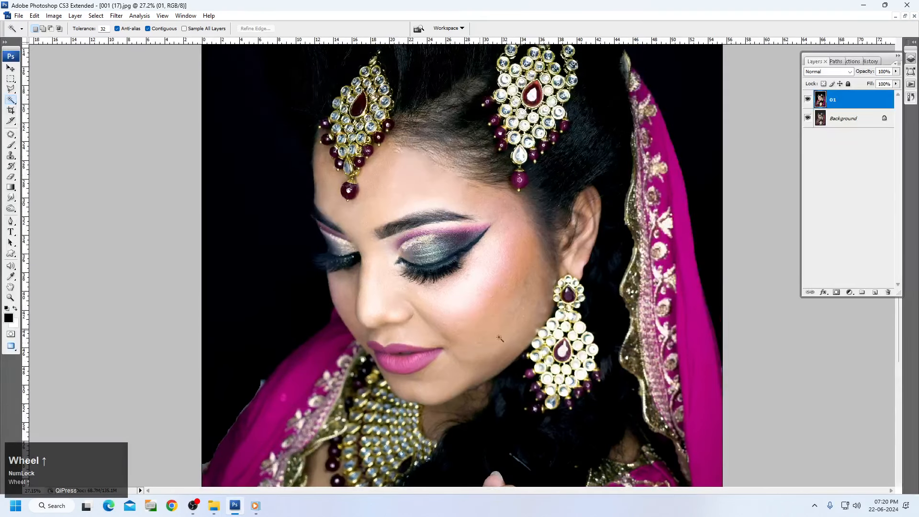
key("o")
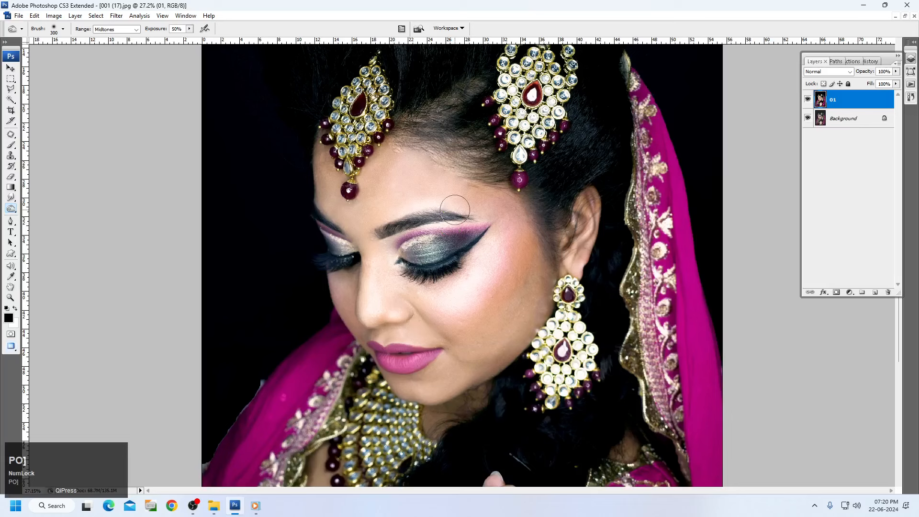
key("bracketright")
key("bracketright")
left_click_drag(283, 164, 524, 287)
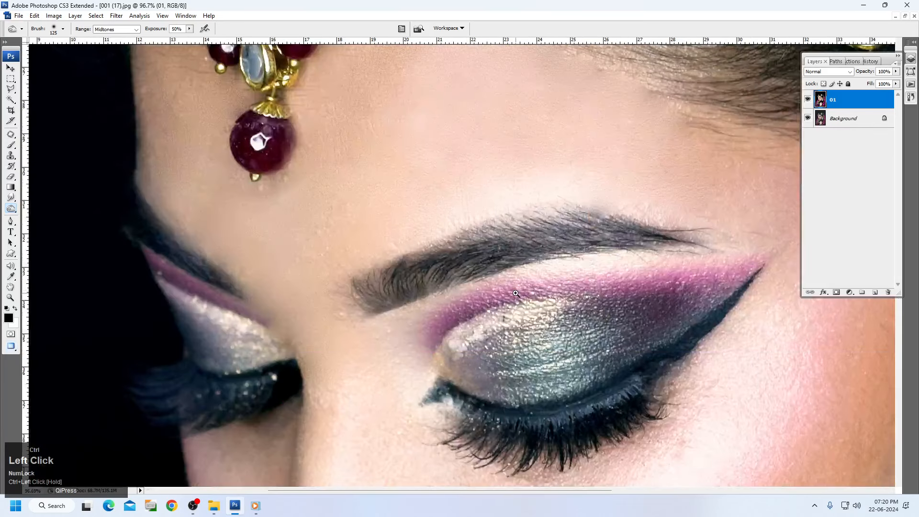
key("bracketleft")
key("bracketleft")
key("bracketleft")
key("bracketleft")
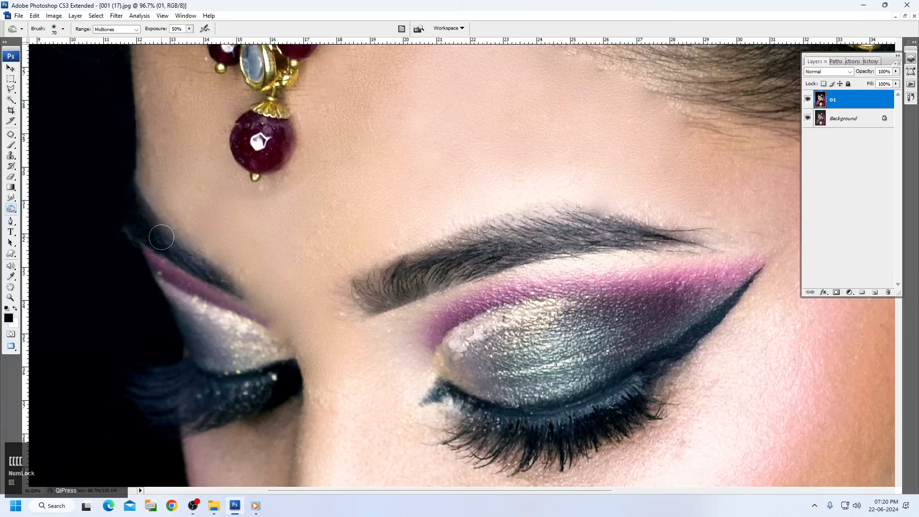
mouse_move(158, 242)
left_mouse_down()
mouse_move(205, 273)
mouse_move(155, 228)
left_mouse_up()
left_click_drag(205, 274, 234, 293)
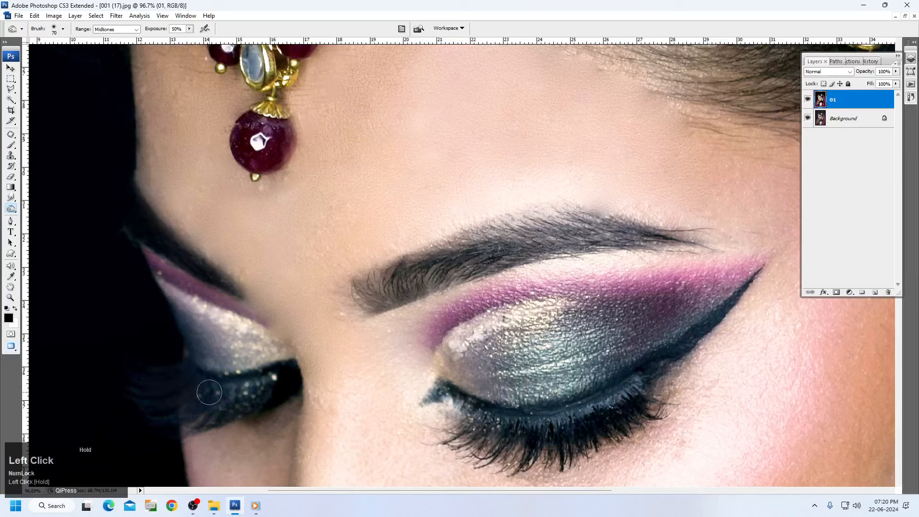
mouse_move(275, 346)
left_mouse_down()
mouse_move(176, 300)
mouse_move(226, 367)
mouse_move(204, 329)
mouse_move(246, 362)
mouse_move(253, 349)
mouse_move(279, 356)
mouse_move(299, 345)
left_mouse_up()
Burn the near eyebrow, then deepen the inner eyeshadow below it with the brush enlarged to 175 px
mouse_move(411, 307)
left_mouse_down()
mouse_move(354, 295)
mouse_move(382, 300)
mouse_move(488, 237)
mouse_move(572, 220)
mouse_move(679, 239)
mouse_move(438, 280)
left_mouse_up()
key("bracketright")
key("bracketright")
key("bracketright")
key("bracketright")
key("bracketright")
key("bracketright")
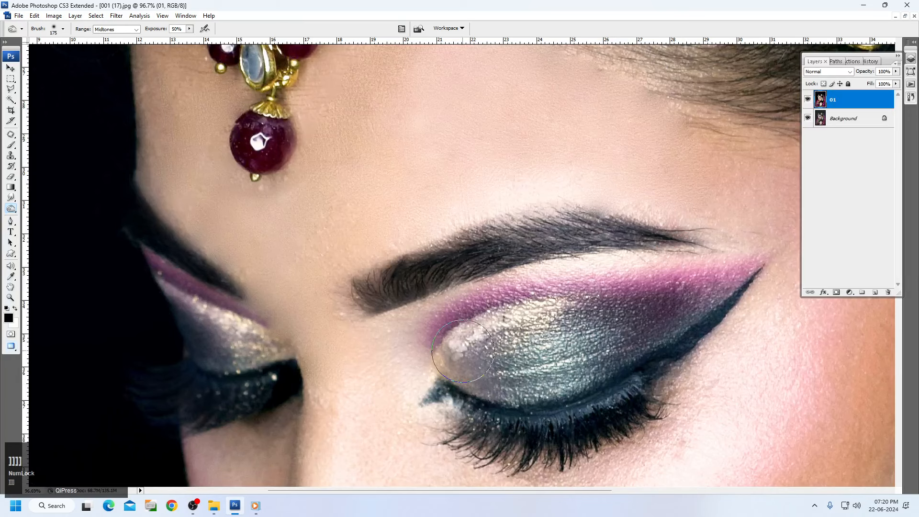
mouse_move(479, 335)
left_mouse_down()
mouse_move(510, 312)
mouse_move(742, 272)
mouse_move(636, 331)
mouse_move(485, 373)
mouse_move(528, 389)
mouse_move(641, 366)
mouse_move(730, 298)
mouse_move(597, 383)
mouse_move(632, 377)
mouse_move(588, 400)
mouse_move(500, 413)
mouse_move(429, 379)
mouse_move(439, 403)
mouse_move(476, 409)
left_mouse_up()
Darken the near eye's lashes and eyeliner with the Burn brush reduced to 90 px
key("bracketleft")
key("bracketleft")
key("bracketleft")
key("bracketleft")
key("bracketright")
scroll(517, 359, "down", 5)
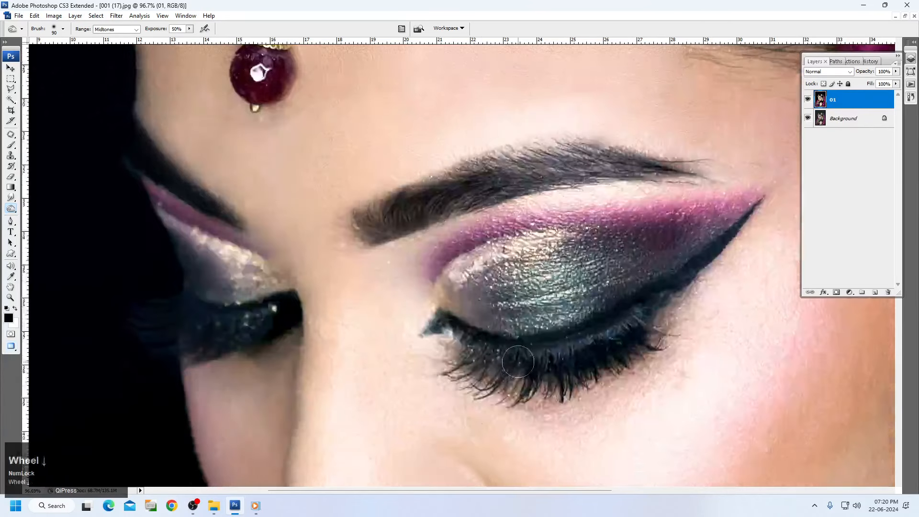
left_click_drag(505, 361, 483, 187)
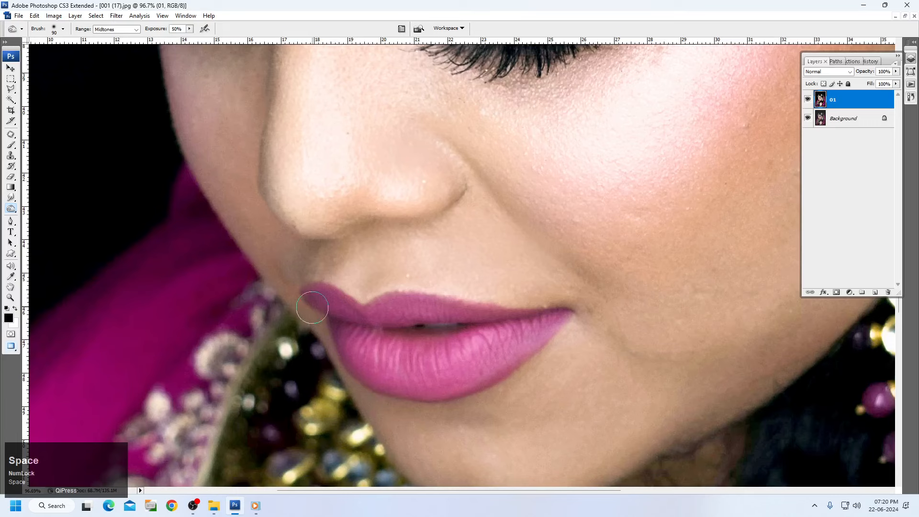
Burn across both lips to deepen their color and adjust the stroke with Fade
mouse_move(312, 308)
left_mouse_down()
mouse_move(367, 316)
mouse_move(453, 312)
mouse_move(556, 326)
mouse_move(457, 348)
mouse_move(351, 347)
mouse_move(378, 378)
mouse_move(442, 377)
mouse_move(532, 333)
left_mouse_up()
key("ctrl+shift+f")
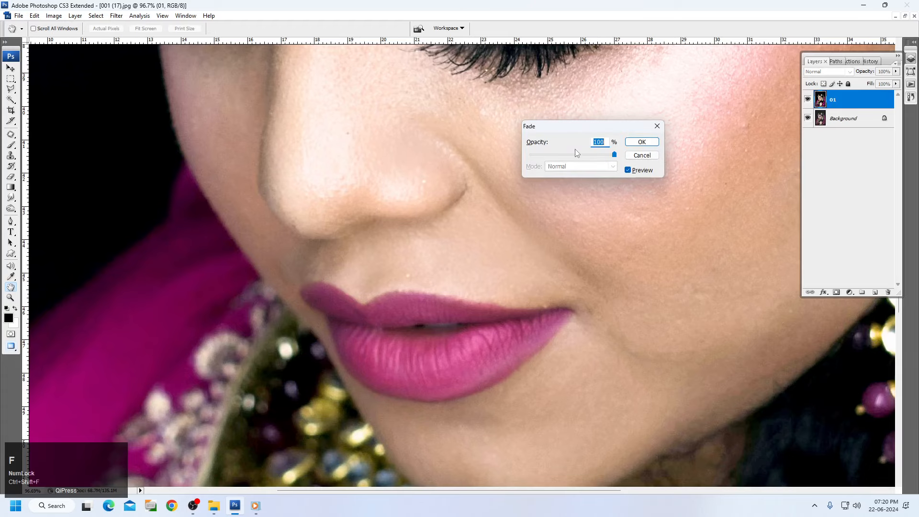
left_click_drag(586, 158, 614, 153)
left_click(641, 141)
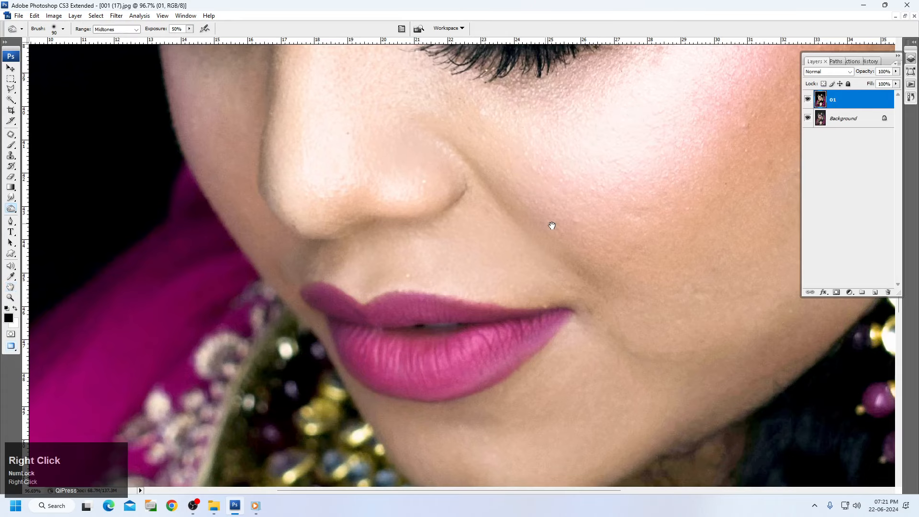
Darken the crown hair and the hairline between the two head ornaments with a 400 to 500 px Burn brush
key("ctrl+0")
left_click_drag(359, 72, 659, 264)
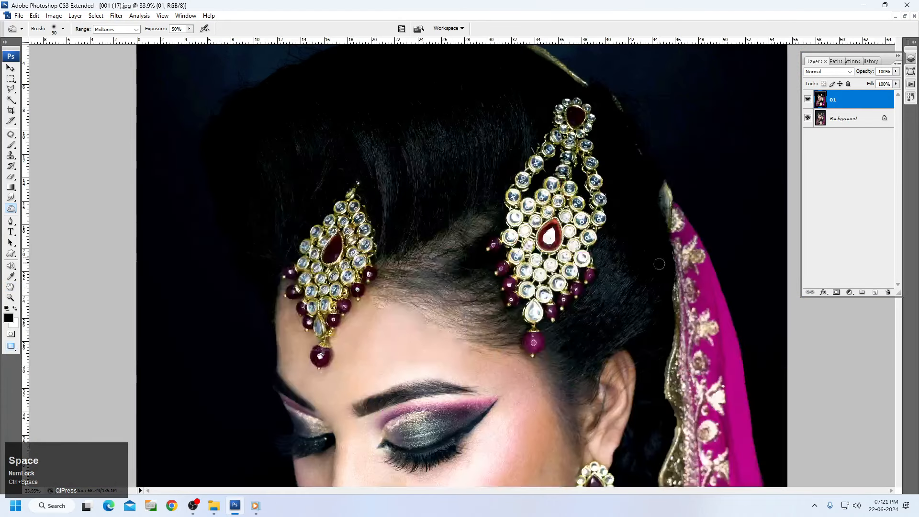
key("bracketright")
key("bracketright")
key("bracketright")
key("bracketright")
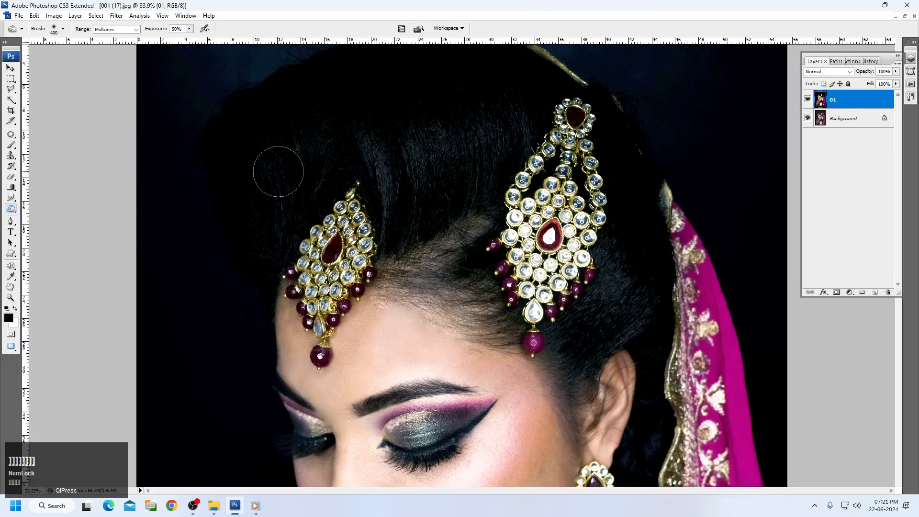
mouse_move(280, 167)
left_mouse_down()
mouse_move(519, 122)
mouse_move(417, 148)
mouse_move(550, 262)
left_mouse_up()
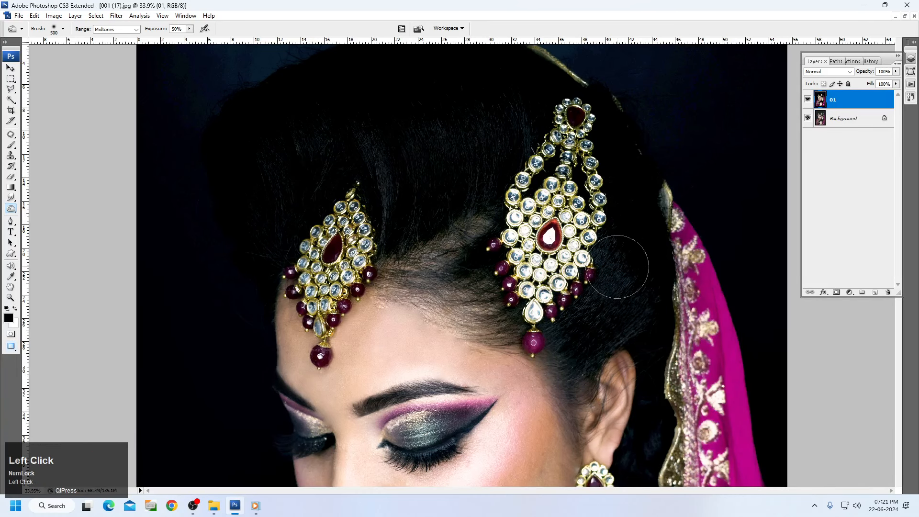
mouse_move(462, 251)
left_mouse_down()
mouse_move(399, 285)
mouse_move(493, 319)
mouse_move(444, 298)
mouse_move(436, 282)
left_mouse_up()
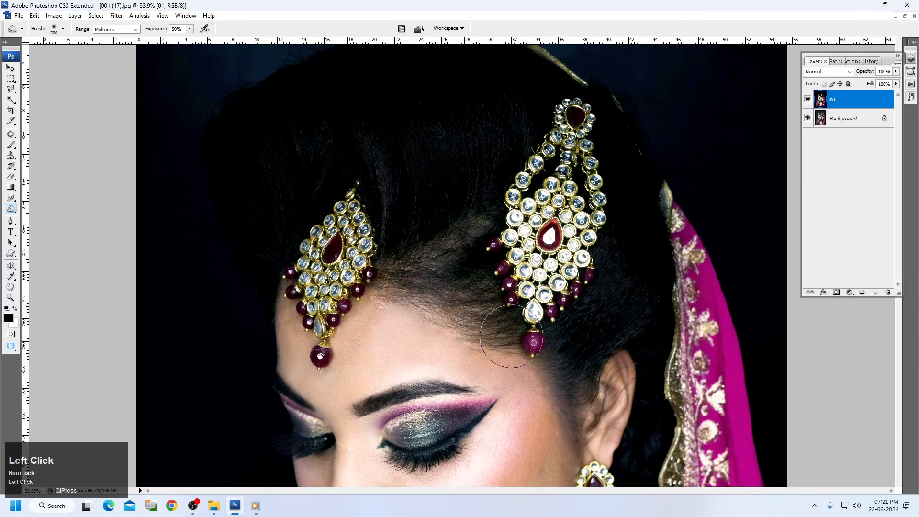
Burn the hair between the temple and the ear, using brush sizes of 175 and 250 px
key("bracketleft")
key("bracketleft")
key("bracketleft")
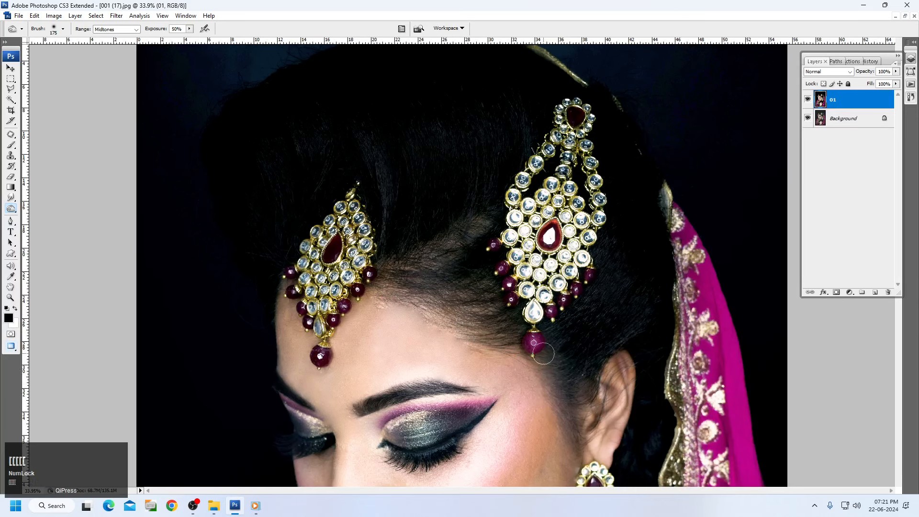
left_click_drag(543, 353, 577, 449)
key("bracketright")
key("bracketright")
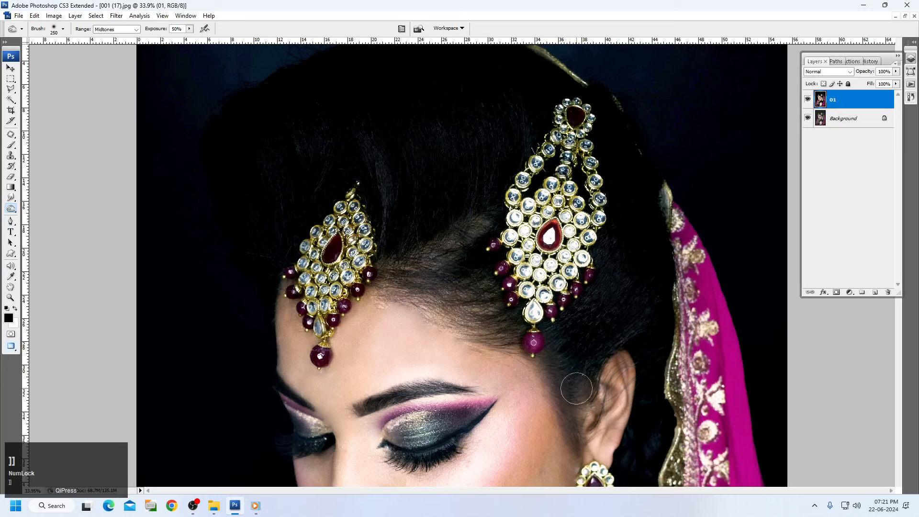
left_click_drag(576, 388, 574, 311)
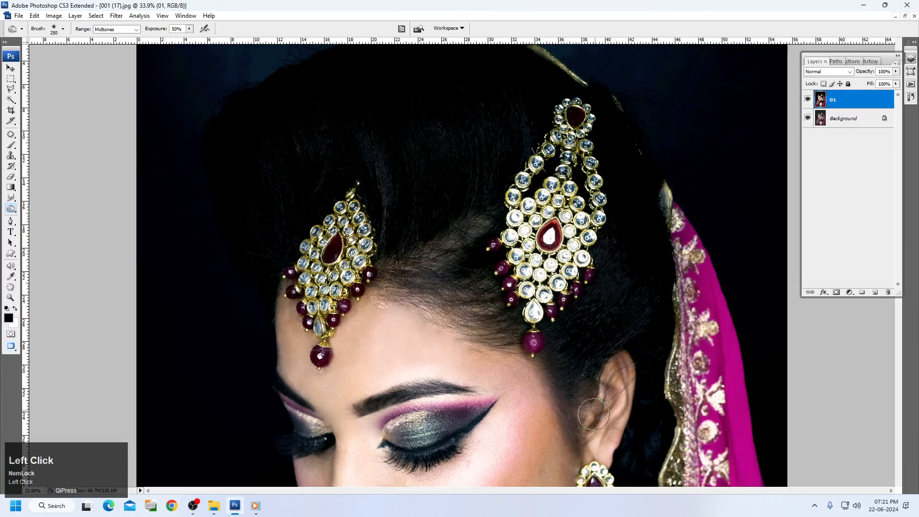
Darken the ear area and the hair below the jaw and around the earring with the 250 px Burn brush
scroll(589, 390, "down", 5)
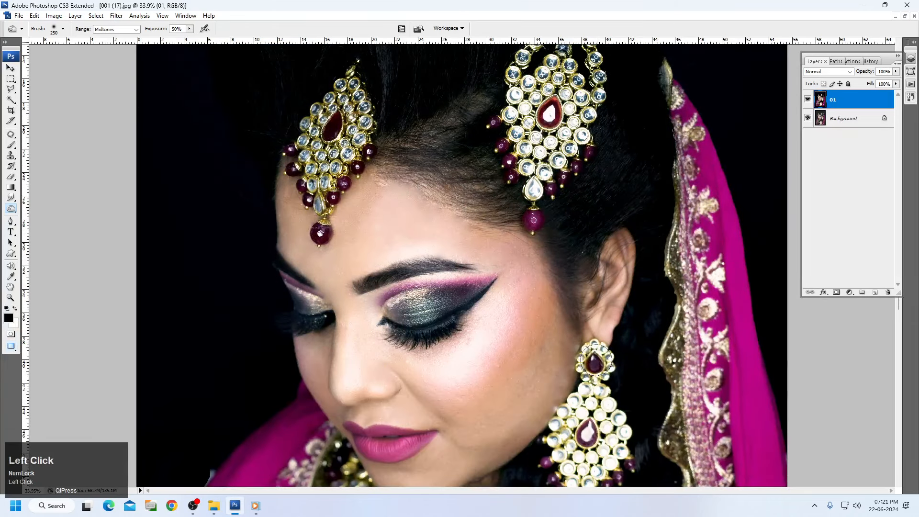
left_click_drag(596, 359, 598, 256)
left_click_drag(587, 335, 588, 325)
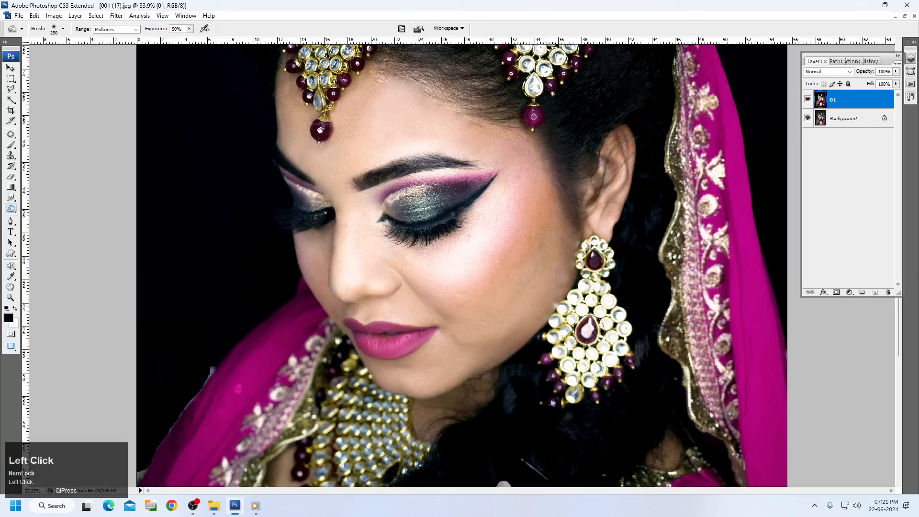
left_click_drag(551, 384, 510, 404)
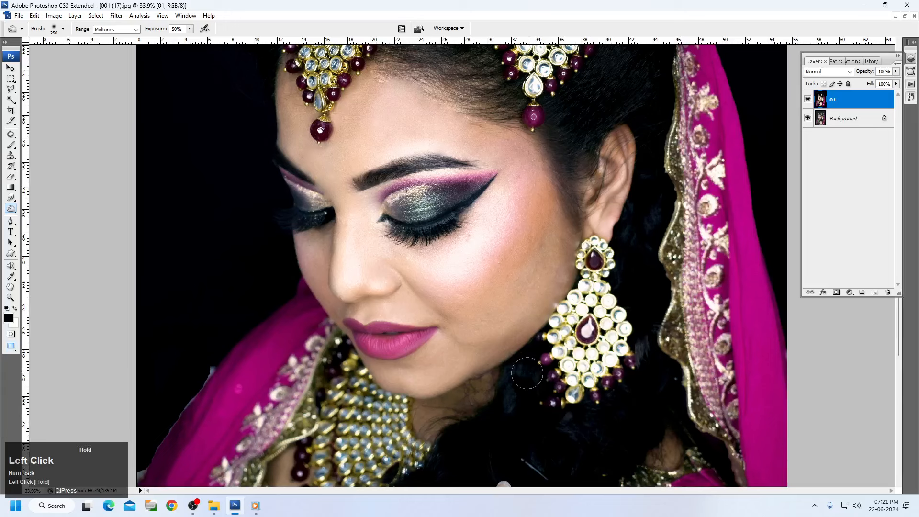
left_click_drag(641, 344, 622, 371)
Open the Imagenomic Portraiture filter on layer 01 with the face in the preview
right_click(589, 241)
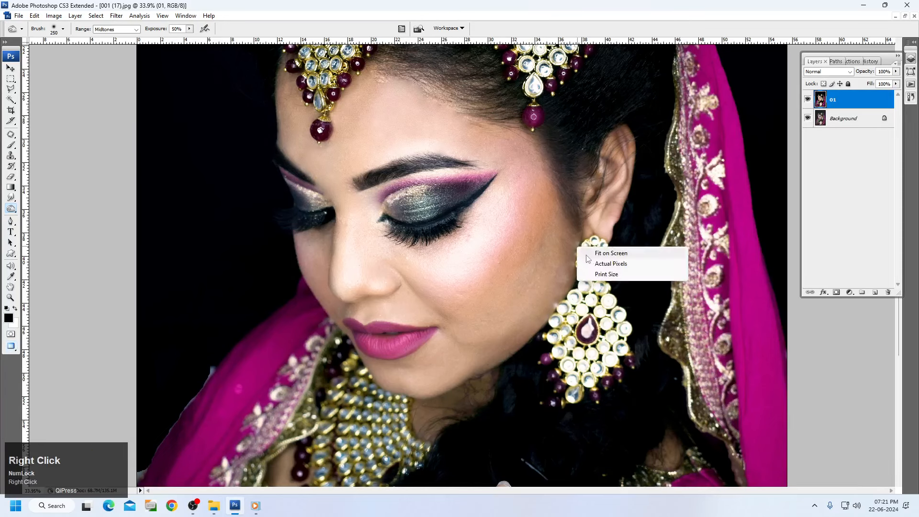
left_click(590, 259)
right_click(341, 161)
left_click(362, 168)
left_click_drag(372, 160, 397, 201)
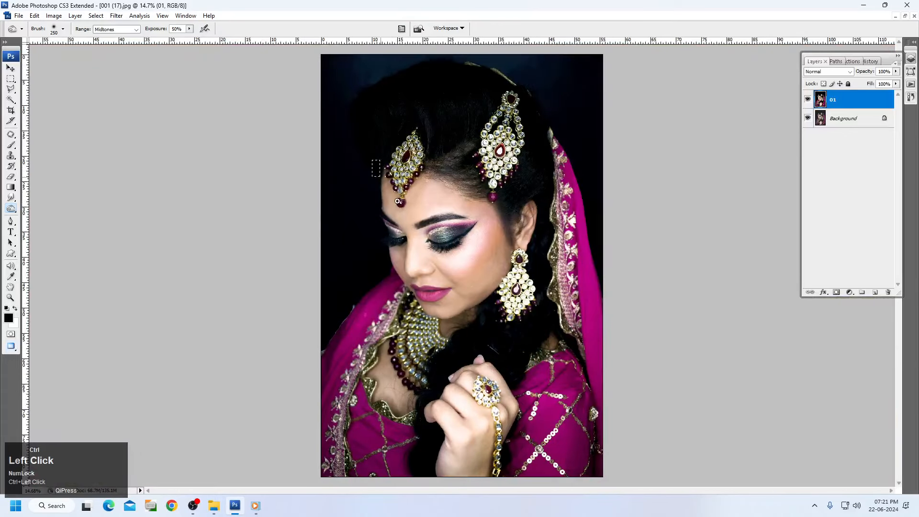
left_click_drag(557, 336, 556, 336)
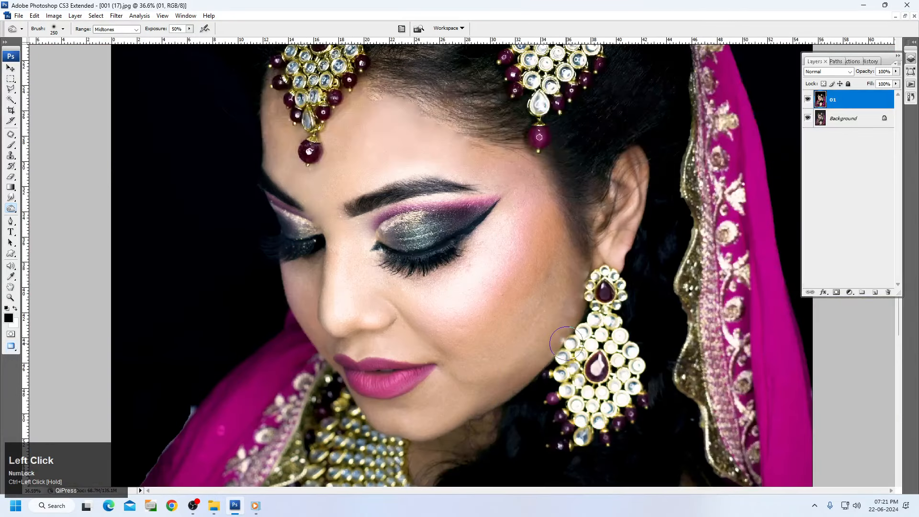
left_click(116, 16)
mouse_move(211, 244)
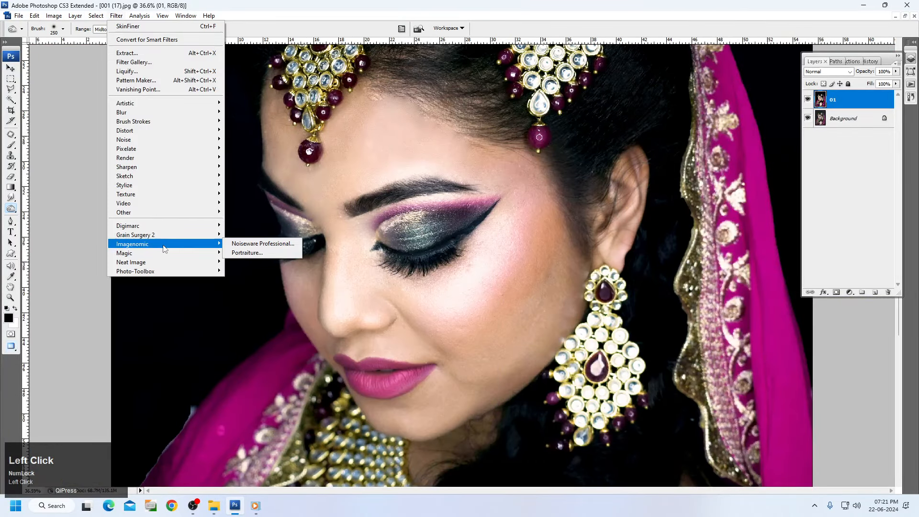
left_click(245, 253)
left_click(460, 222, "ctrl")
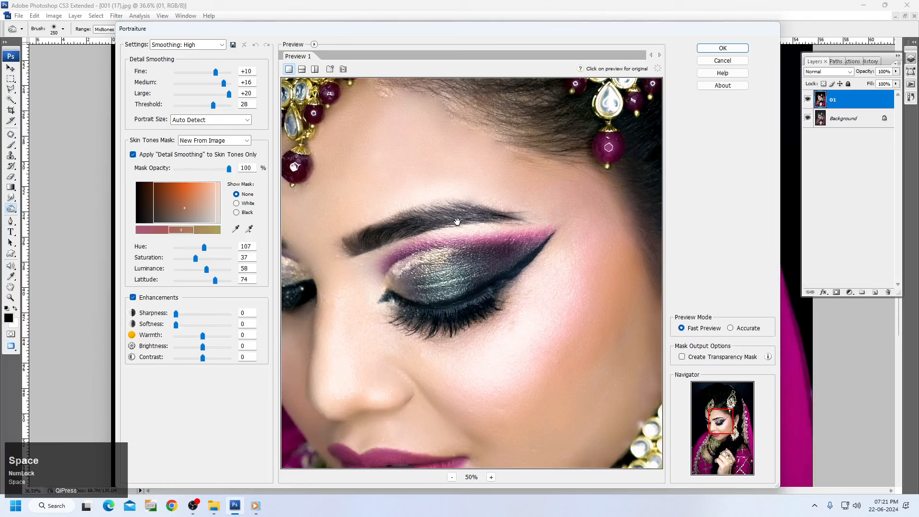
Sample skin tones from the forehead, cheek and under-eye area for the mask and apply the Portraiture smoothing
left_click(236, 229)
left_click(352, 161)
left_click(566, 260)
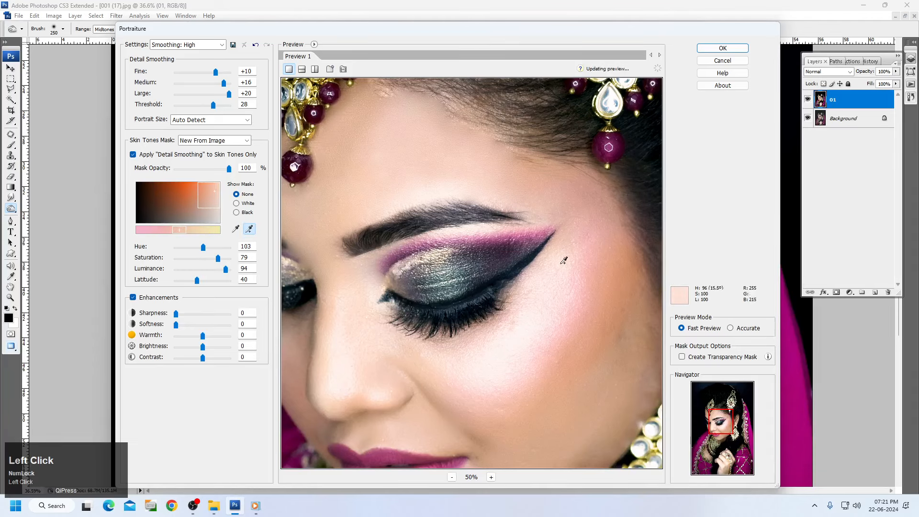
left_click(384, 343)
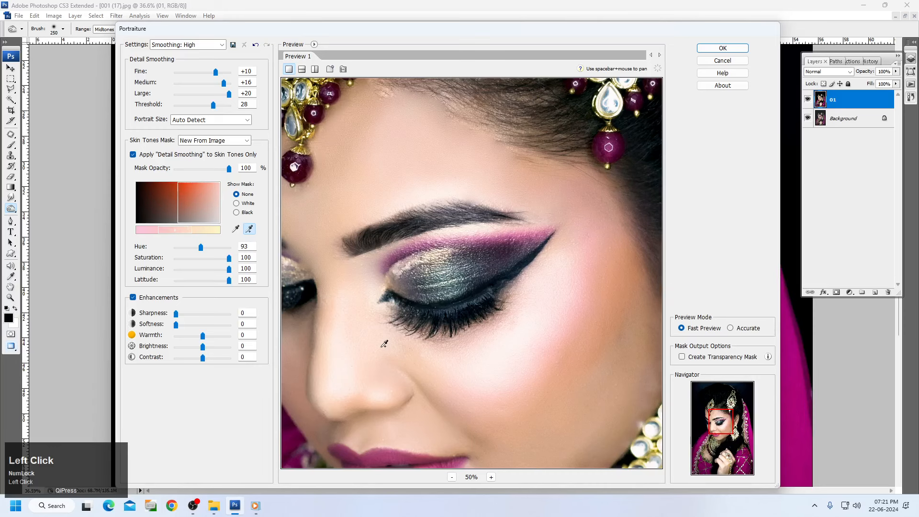
left_click(722, 48)
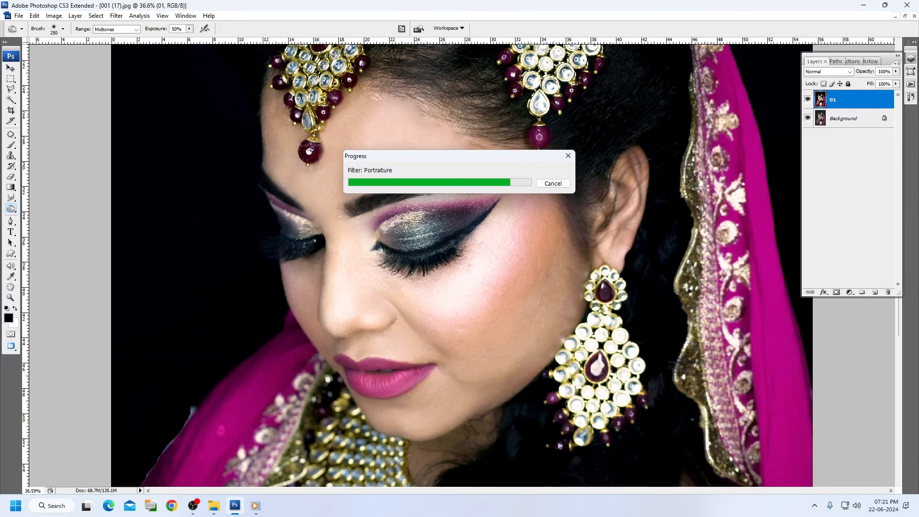
Fade the Portraiture smoothing to a reduced opacity in Normal mode
key("h")
right_click(483, 316)
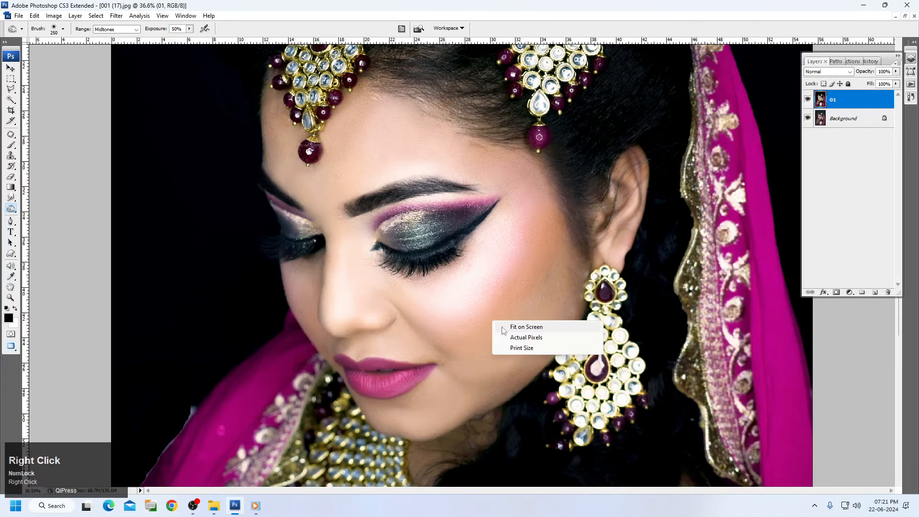
left_click(500, 324)
key("ctrl+shift+f")
left_click(641, 142)
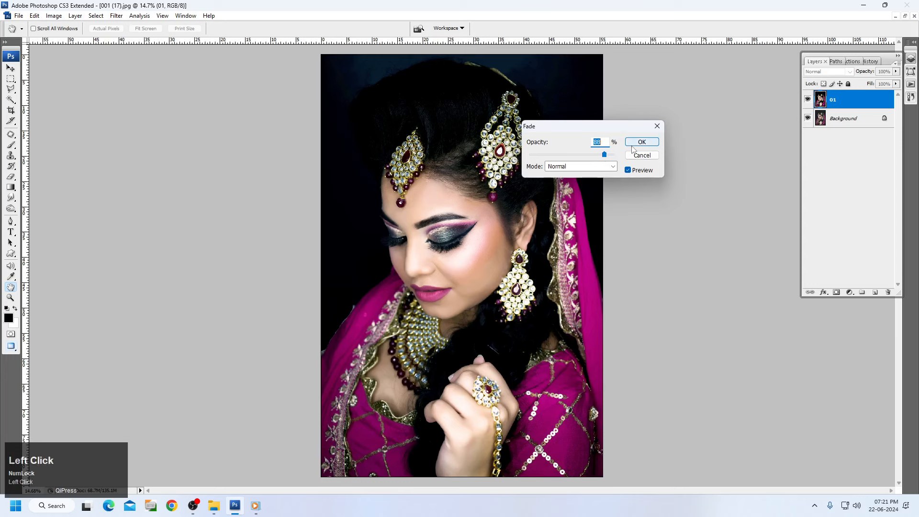
Sharpen layer 01 with the Unsharp Mask filter
left_click(125, 18)
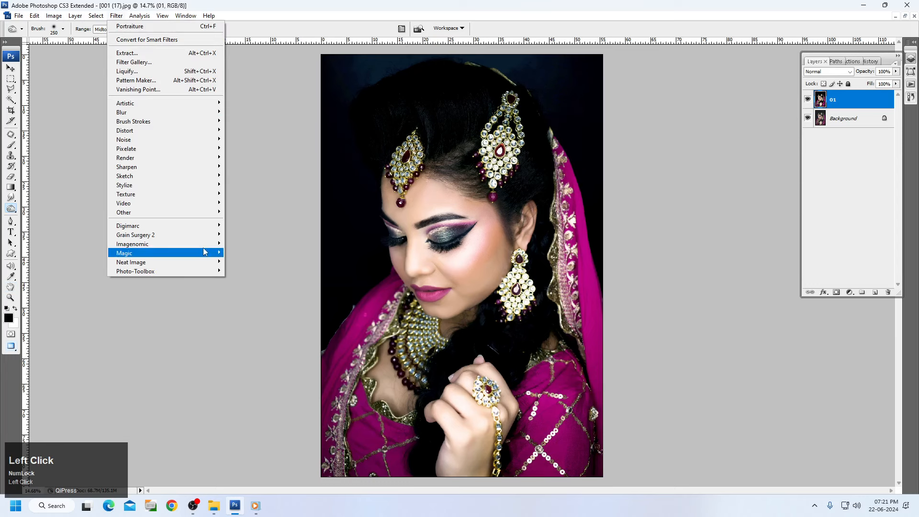
mouse_move(181, 167)
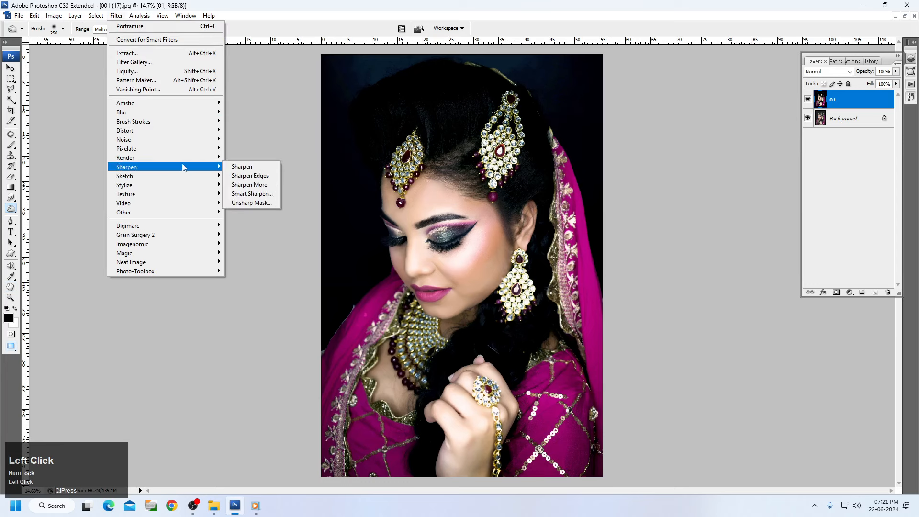
left_click(247, 203)
key("Return")
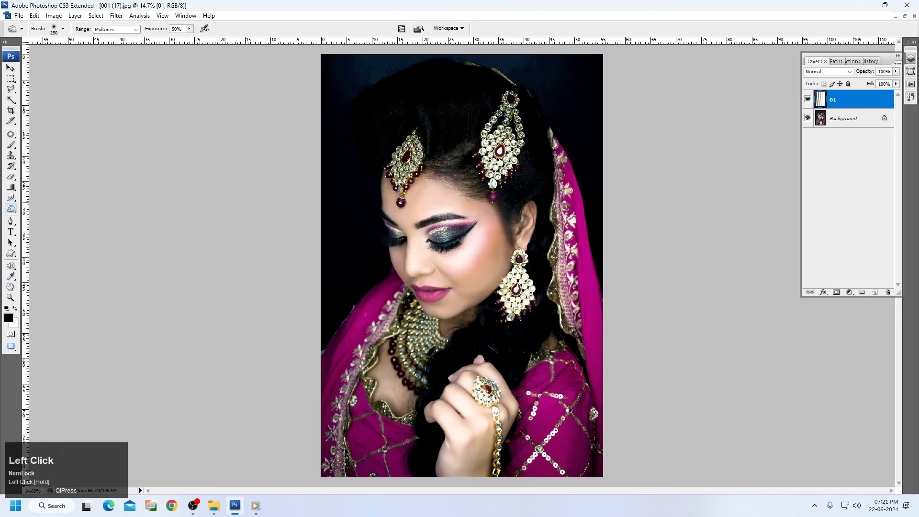
Run the Imagenomic Portraiture filter again on layer 01, sampling the skin tone from the cheek for the mask
left_click(117, 15)
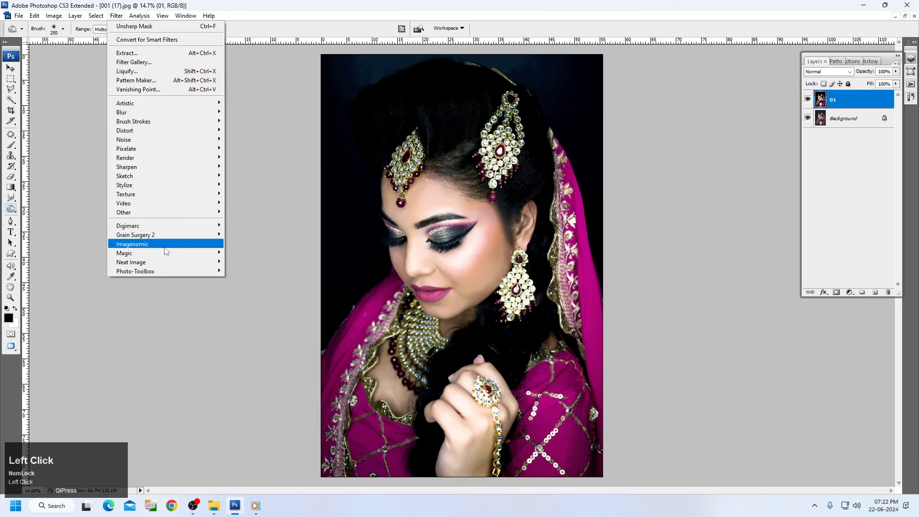
left_click(230, 253)
key("ctrl+space")
left_click(485, 268, "ctrl")
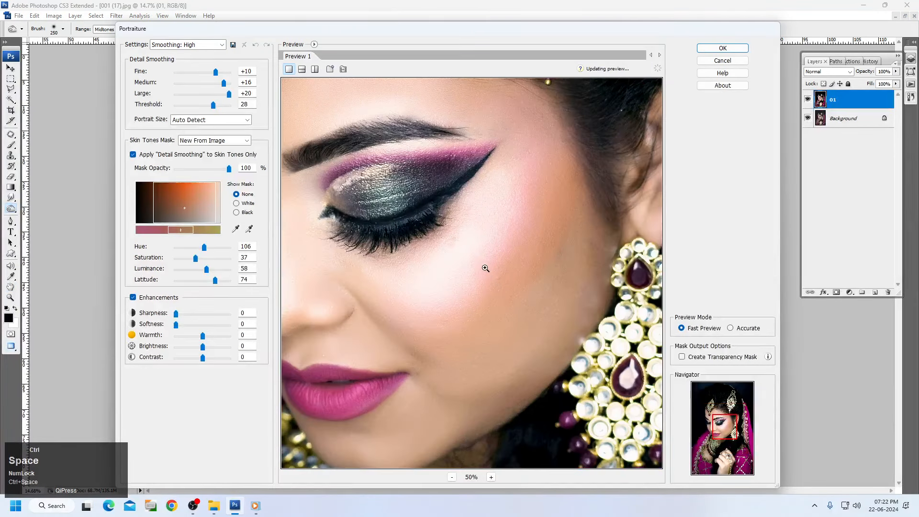
left_click(248, 228)
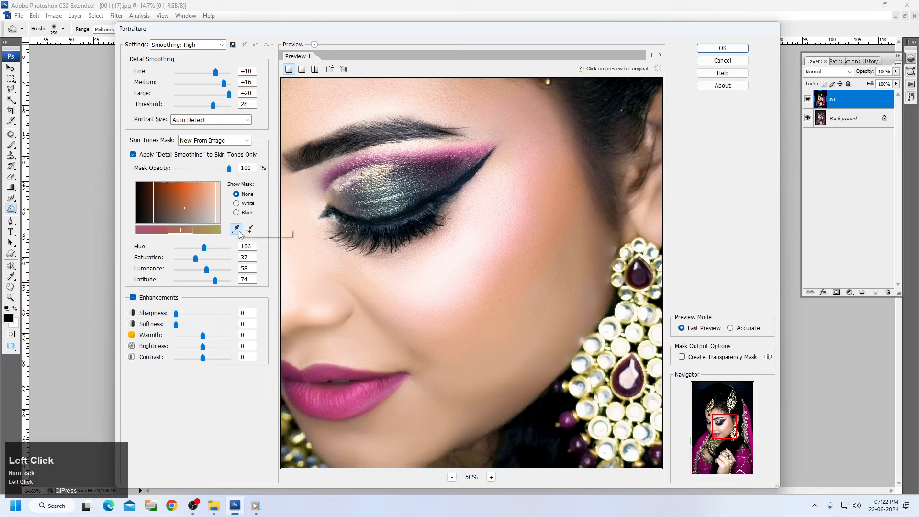
left_click(478, 254)
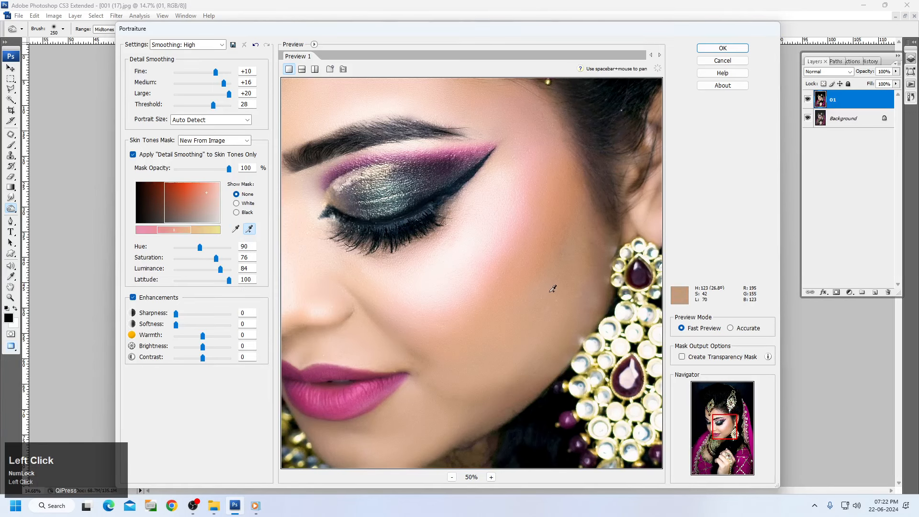
left_click(722, 48)
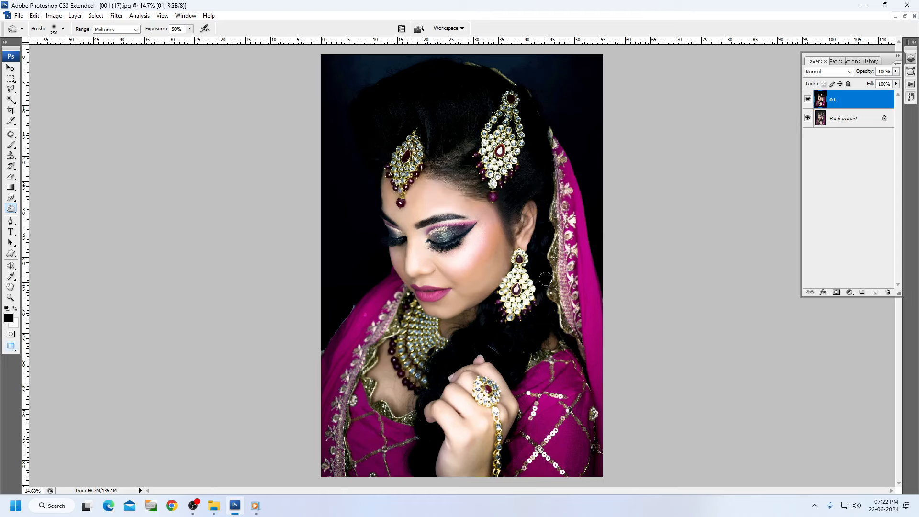
Fade the second Portraiture pass on layer 01 to a reduced opacity in Normal mode
left_click(541, 249, "ctrl")
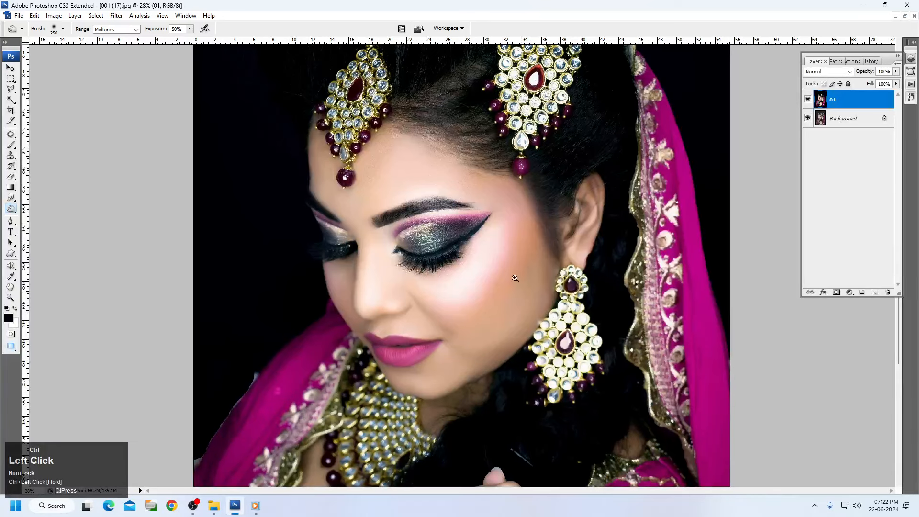
key("ctrl+shift+f")
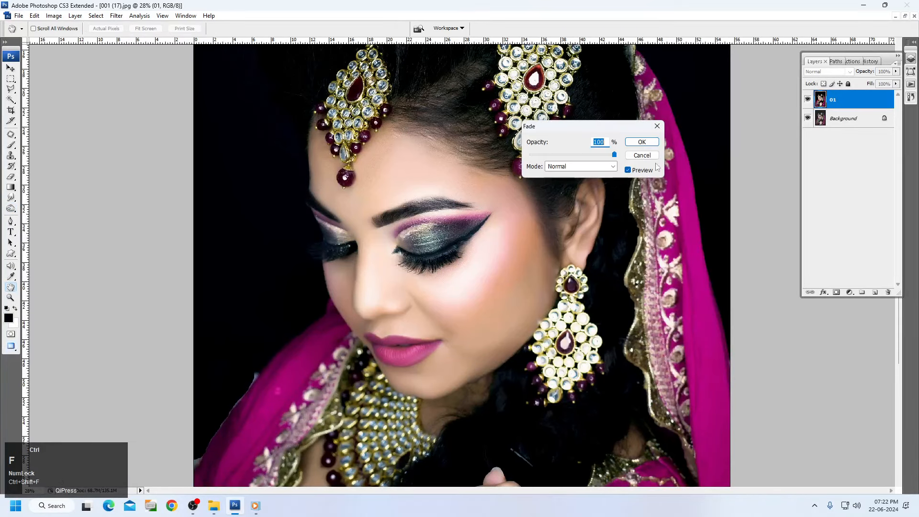
left_click(597, 158)
left_click(641, 142)
Draw a closed oval Pen path on the skin above the eyebrow's tail, following the brow's upper edge
left_click_drag(281, 149, 629, 263)
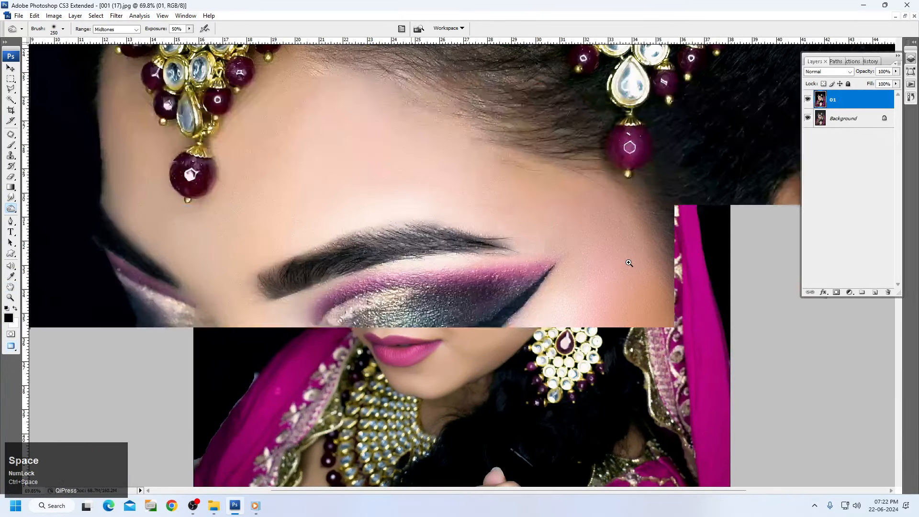
left_click(629, 262, "ctrl")
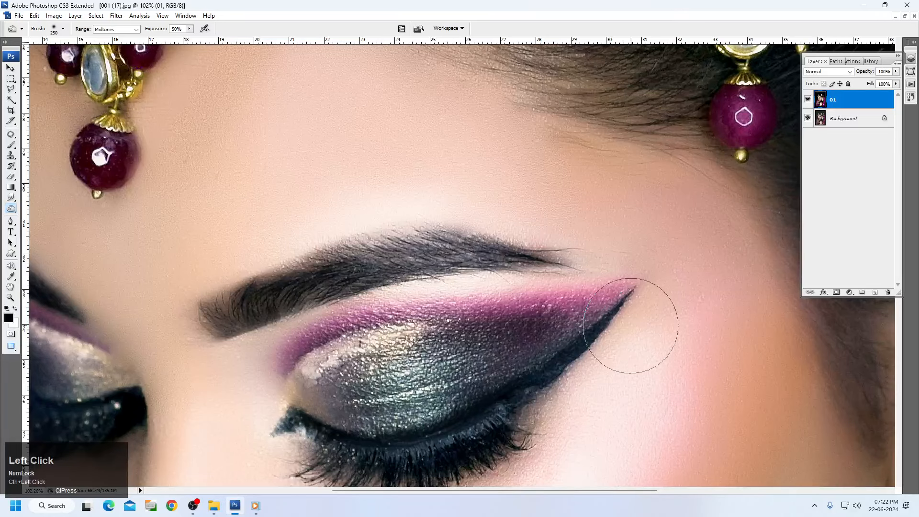
key("p")
left_click(487, 233)
left_click_drag(576, 265, 617, 273)
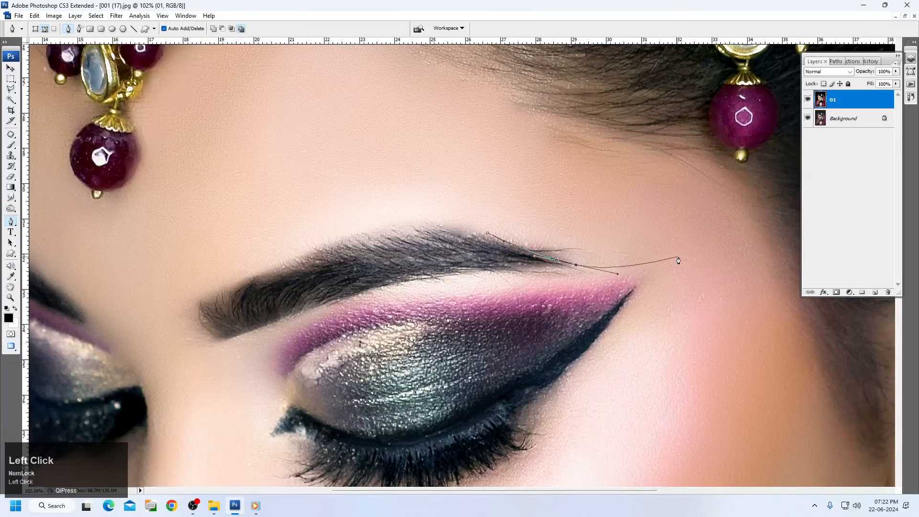
left_click_drag(680, 256, 692, 248)
left_click_drag(542, 187, 419, 173)
left_click(487, 233)
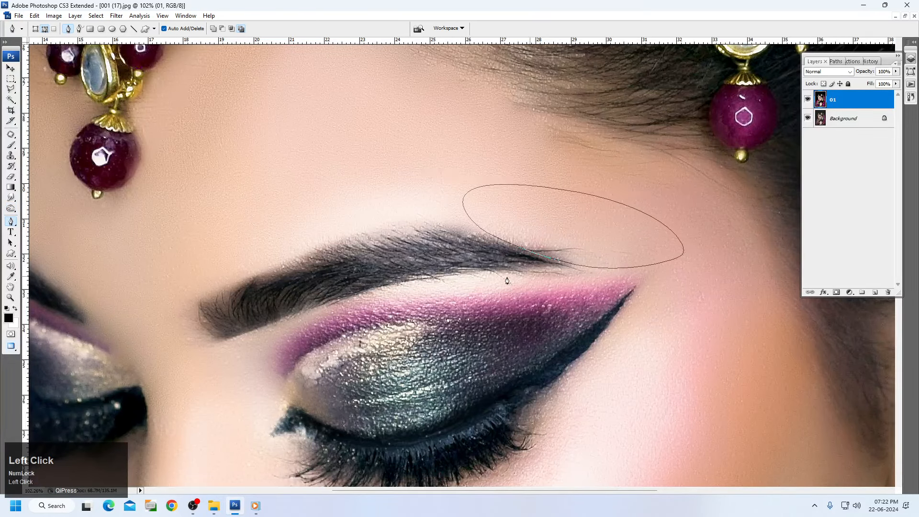
Draw a second closed Pen path between the eyebrow's lower edge and the pink eyeshadow, extending past the brow's tail
left_click_drag(361, 294, 380, 288)
left_click_drag(458, 272, 467, 271)
left_click_drag(524, 273, 538, 273)
left_click(694, 276)
left_click(729, 279)
left_click(590, 286)
left_click(514, 293)
left_click(439, 300)
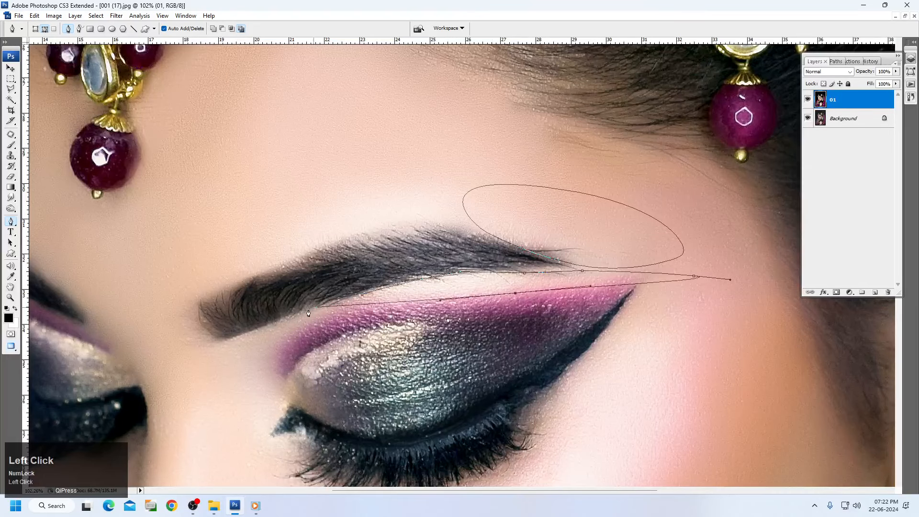
left_click_drag(278, 328, 249, 334)
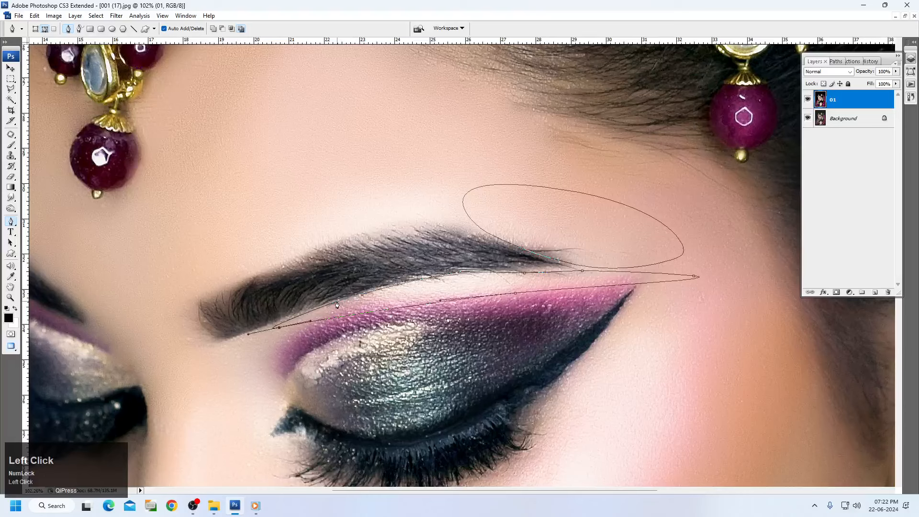
Convert both eyebrow paths to a selection and feather it by 0.5 pixels
key("ctrl+Return")
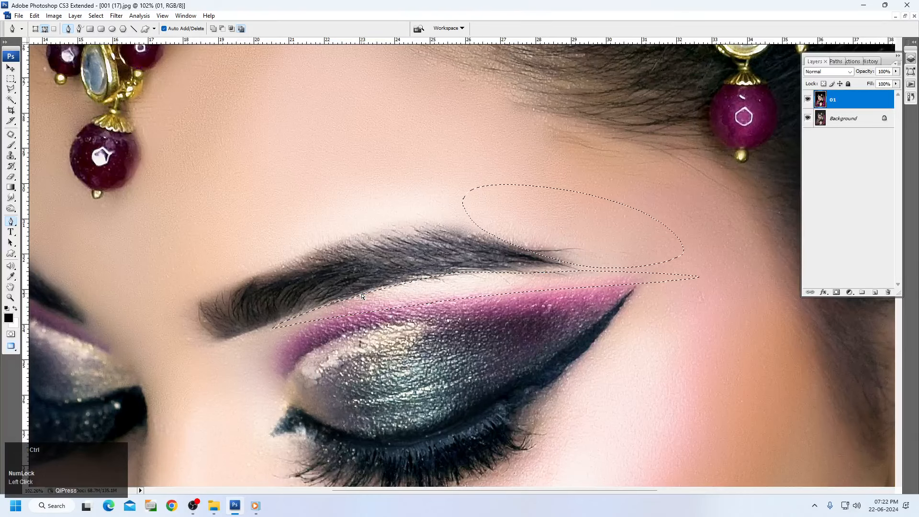
key("shift+F5")
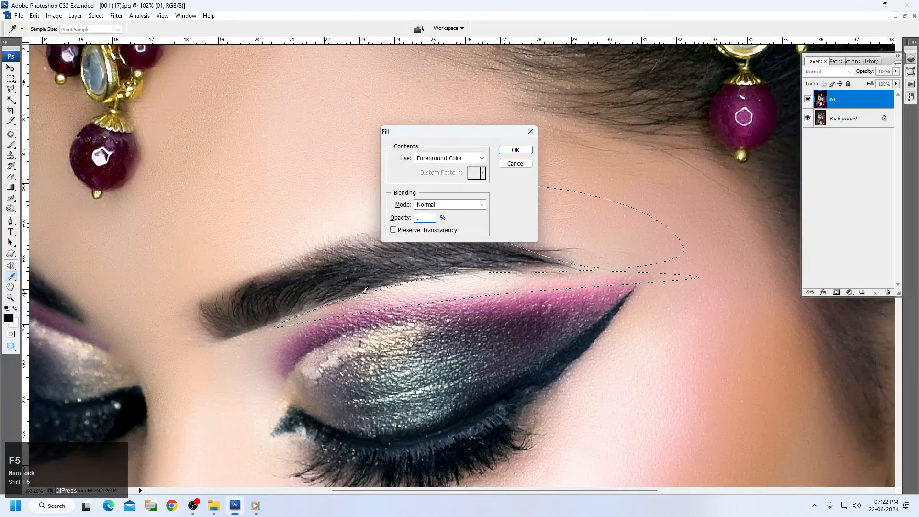
key("Escape")
key("shift+F6")
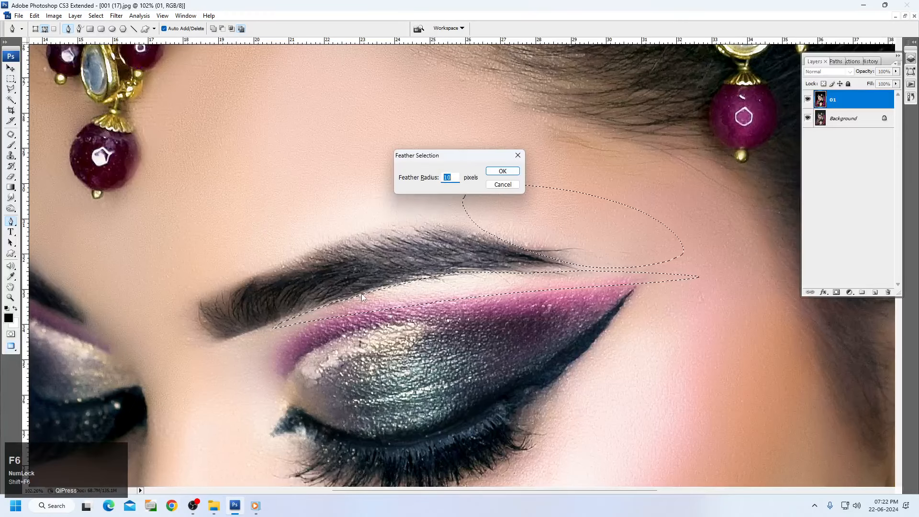
type(".5")
key("Left")
key("Left")
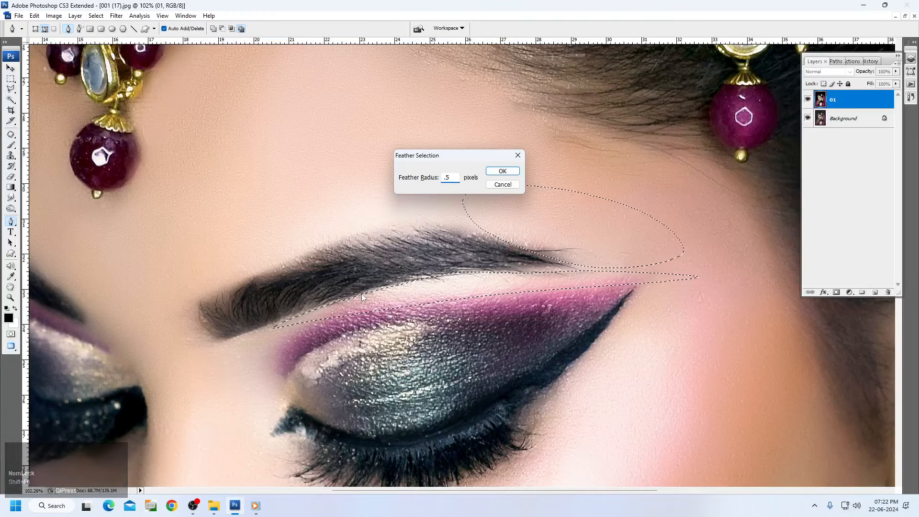
key("Return")
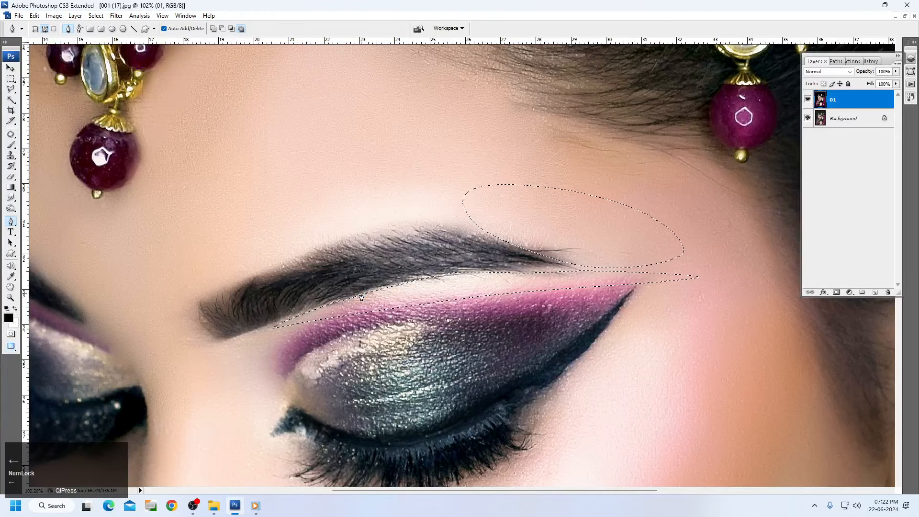
Clone skin over the stray hairs beneath the inner part of the eyebrow with the Clone Stamp at 25% opacity
key("s")
key("ctrl+space")
left_click_drag(174, 205, 642, 335)
left_click(401, 310, "alt")
mouse_move(336, 323)
left_mouse_down()
mouse_move(317, 327)
mouse_move(323, 322)
left_mouse_up()
left_click(356, 330, "alt")
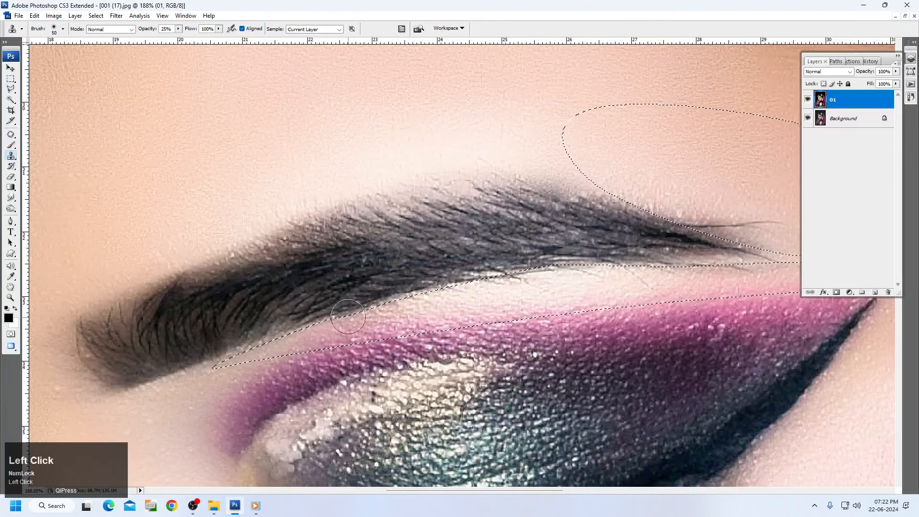
left_click(312, 329)
left_click_drag(312, 328, 364, 313)
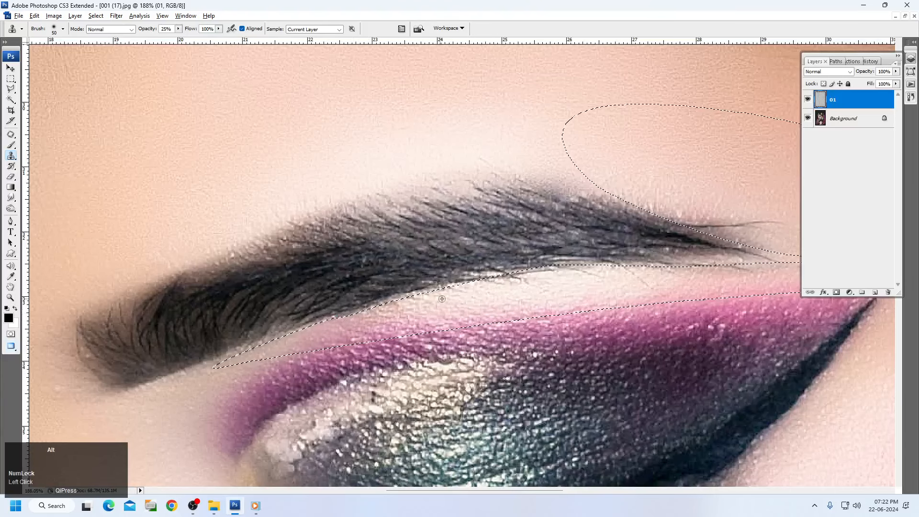
Clone clean skin along the lower edge of the eyebrow's middle section within the selection
left_click(470, 289, "alt")
left_click(503, 280)
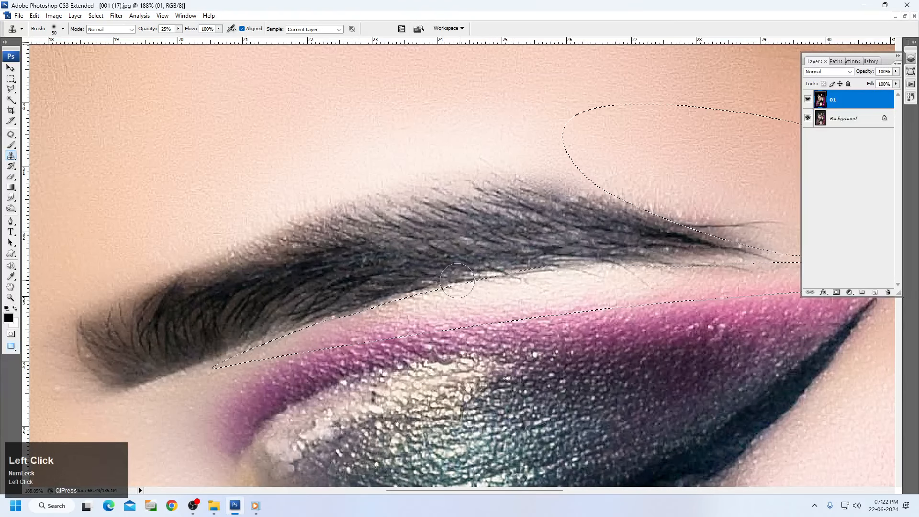
left_click_drag(457, 281, 522, 279)
left_click(514, 281)
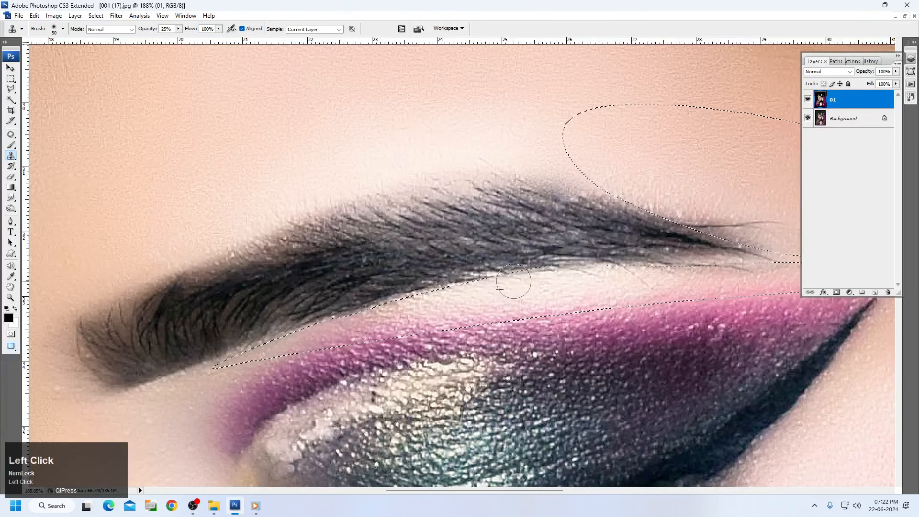
left_click(552, 273)
left_click(551, 271)
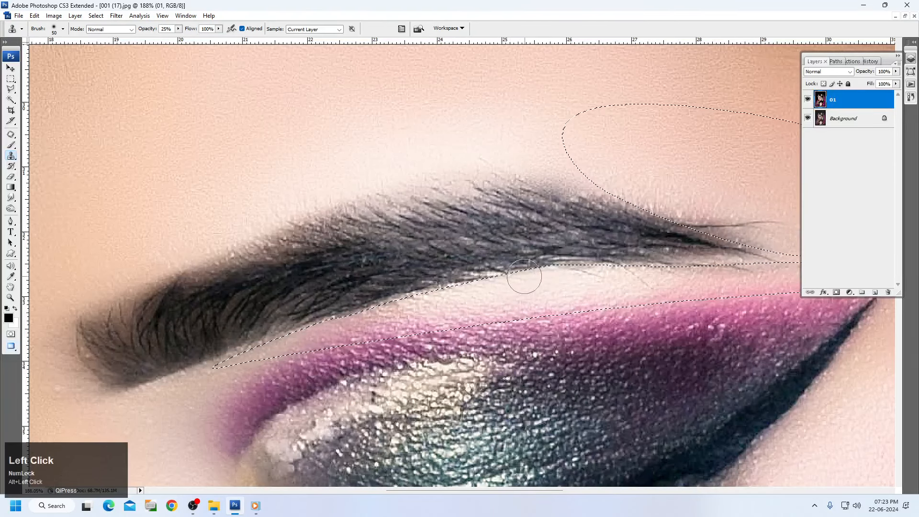
left_click(551, 271)
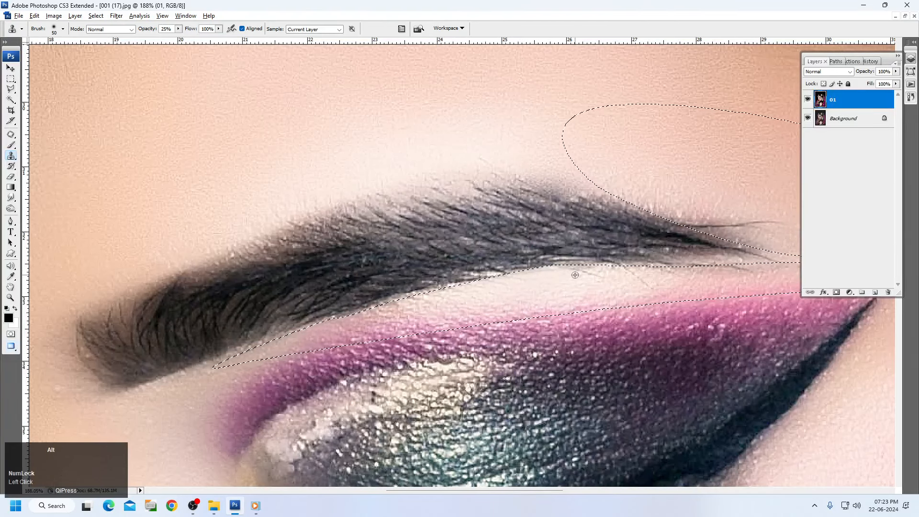
Clone clean skin beneath the outer part of the eyebrow up to its tail to sharpen the lower edge
left_click(616, 273)
left_click(630, 276, "alt")
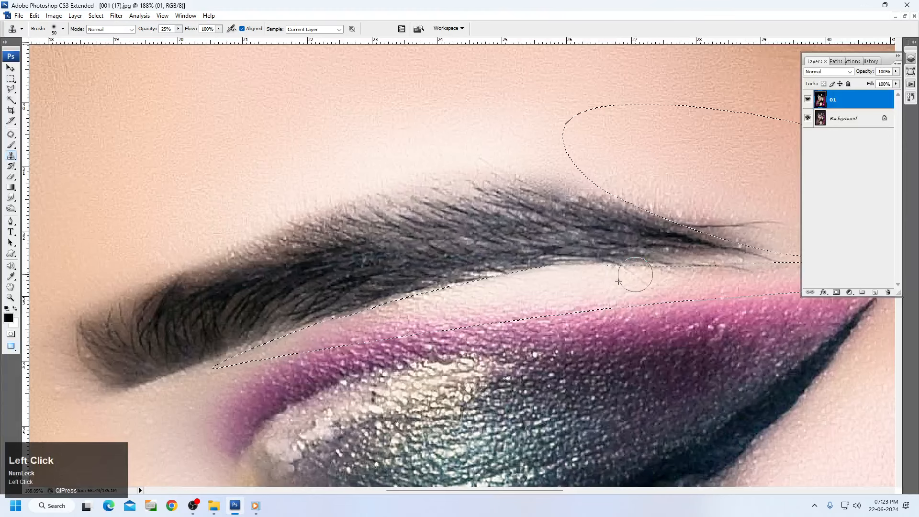
left_click(659, 275, "alt")
left_click(696, 273, "alt")
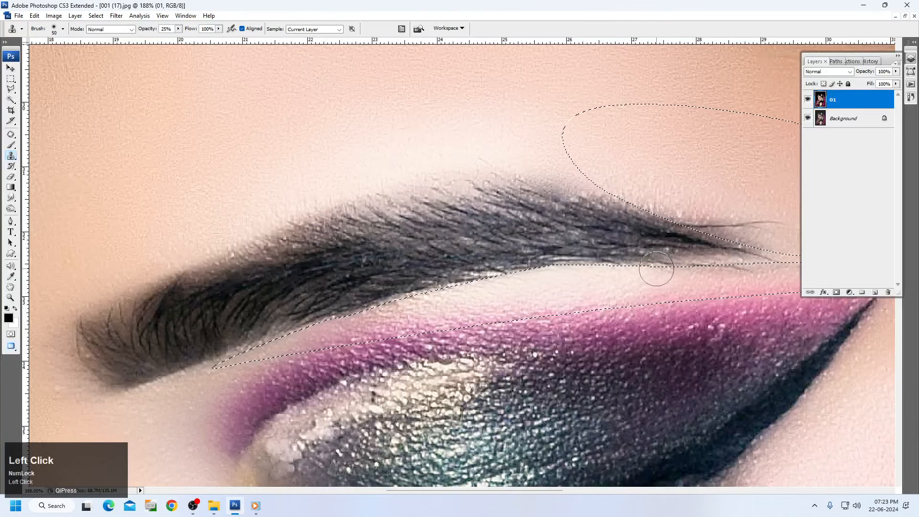
left_click_drag(746, 268, 564, 273)
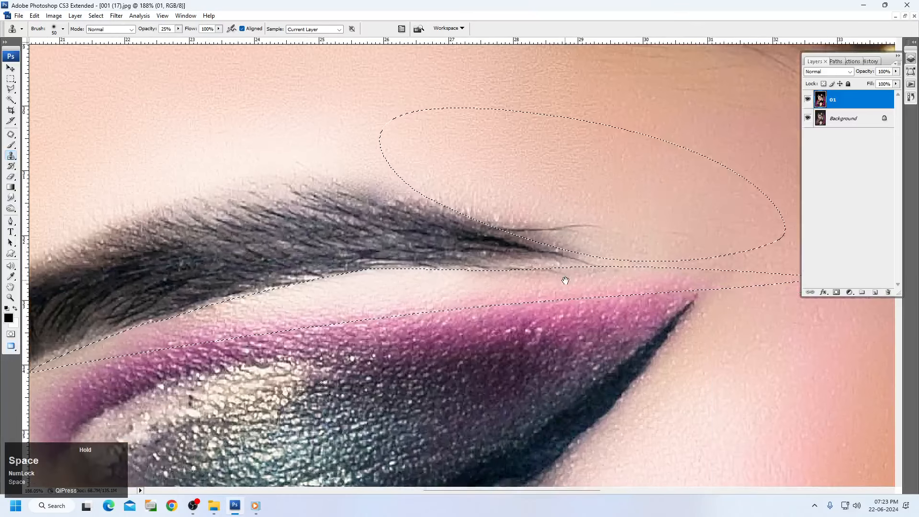
left_click(581, 279, "alt")
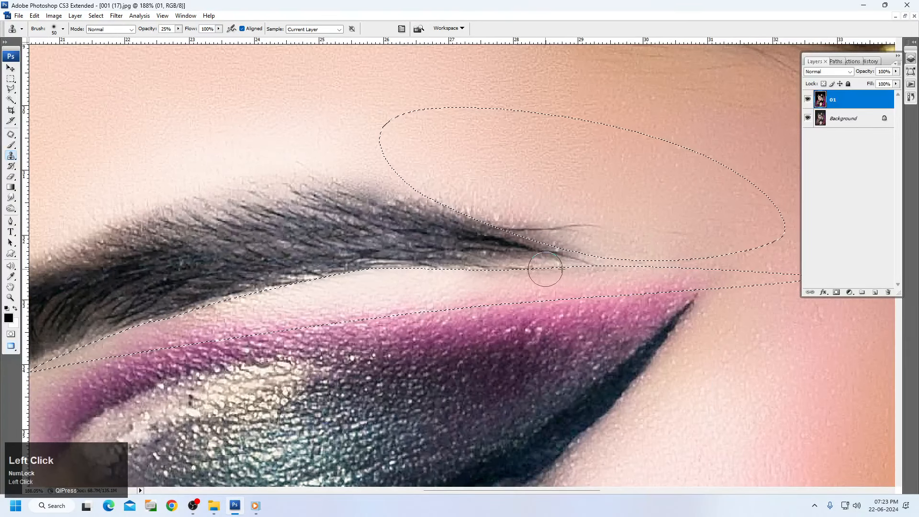
left_click_drag(551, 269, 572, 267)
Clone skin over the stray hairs above and beyond the eyebrow's tail, and clear the selection
left_click(638, 242, "alt")
mouse_move(606, 225)
left_mouse_down()
mouse_move(525, 224)
mouse_move(538, 233)
mouse_move(479, 209)
left_mouse_up()
left_click(627, 226, "alt")
left_click(677, 231)
left_click(674, 232)
left_click(646, 225, "alt")
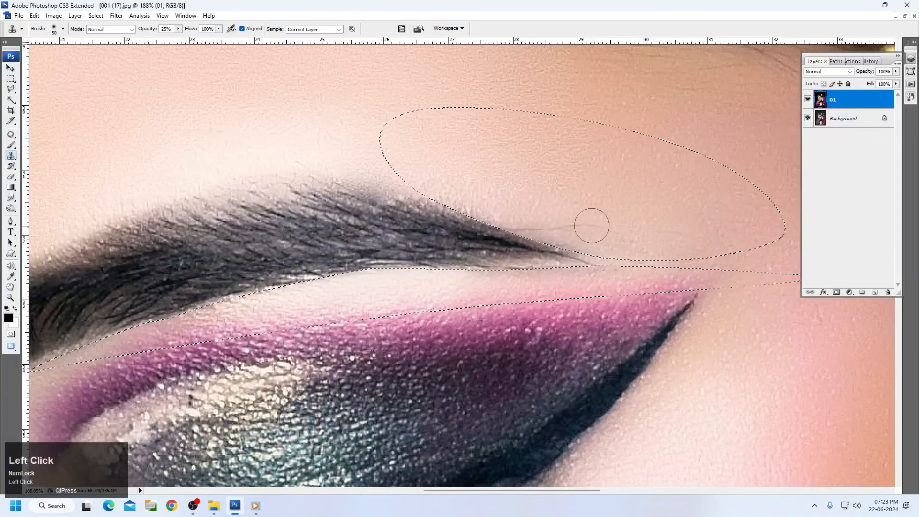
mouse_move(591, 225)
left_mouse_down()
mouse_move(498, 222)
mouse_move(669, 224)
left_mouse_up()
left_click(563, 207, "alt")
left_click(620, 245, "alt")
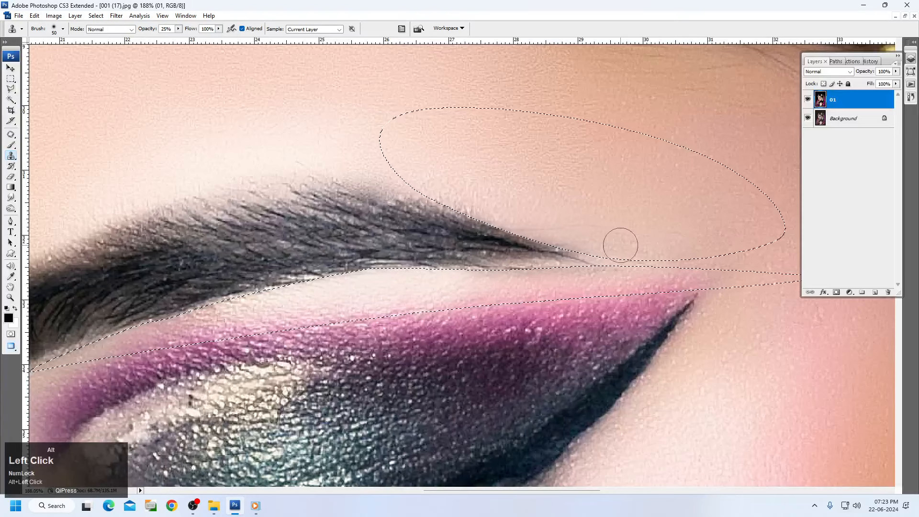
mouse_move(597, 245)
left_mouse_down()
mouse_move(518, 258)
mouse_move(581, 259)
left_mouse_up()
key("ctrl+shift+i")
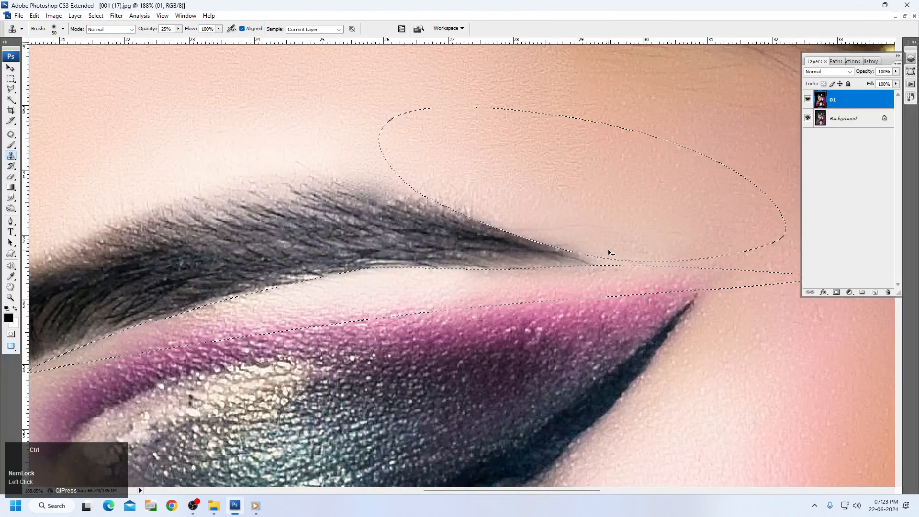
key("ctrl+d")
Patch the faint leftover hair above the eyebrow's tail with clean forehead skin using the Patch tool
key("j")
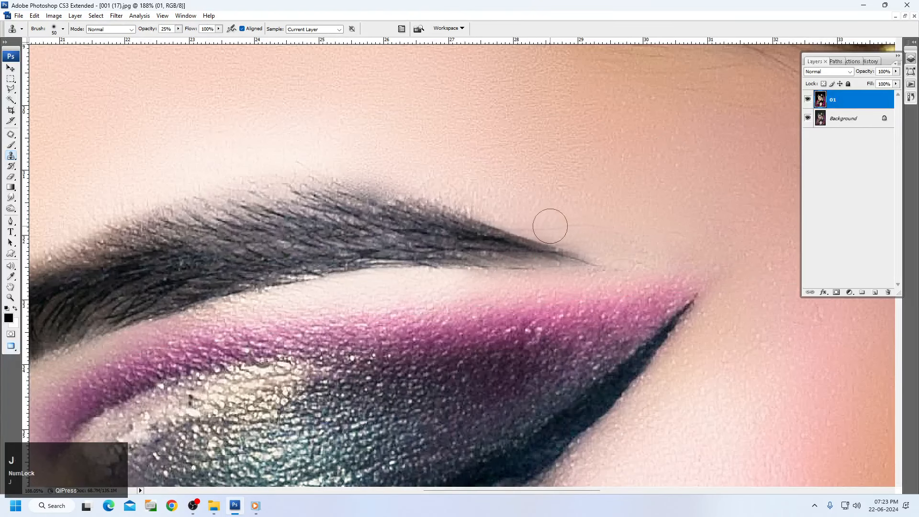
key("j")
key("j")
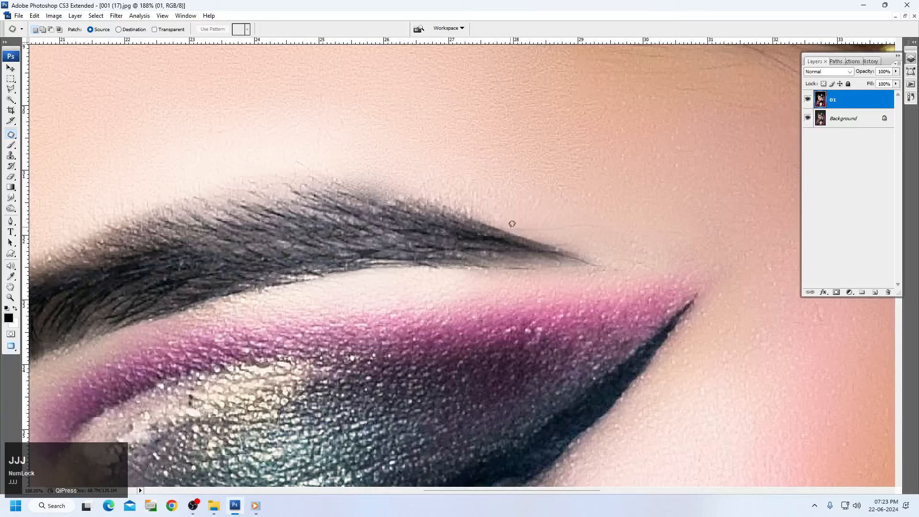
mouse_move(503, 224)
left_mouse_down()
mouse_move(615, 234)
mouse_move(563, 212)
mouse_move(526, 221)
mouse_move(559, 199)
mouse_move(502, 213)
left_mouse_up()
left_click(588, 174)
left_click(579, 187)
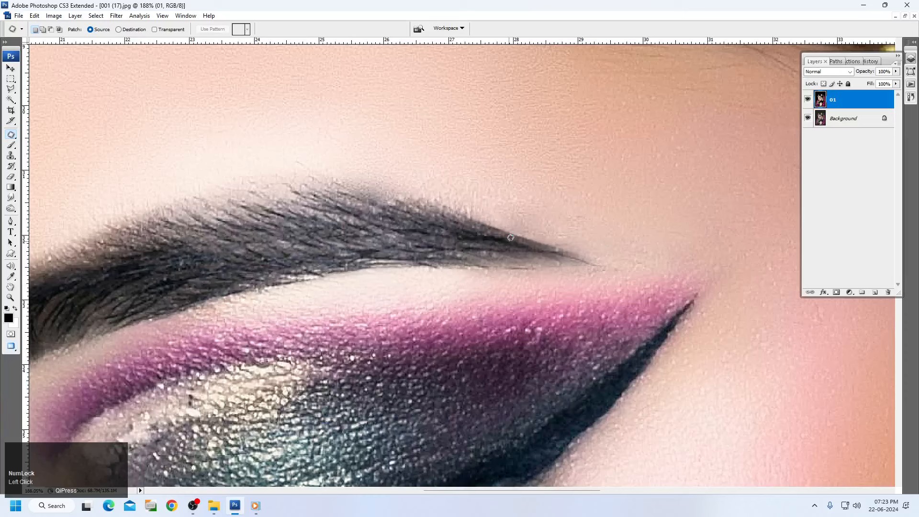
Patch the upper edge of the eyebrow's tail with texture from the adjacent brow hairs
left_click_drag(464, 219, 558, 244)
left_click_drag(506, 224, 469, 218)
left_click_drag(524, 239, 441, 213)
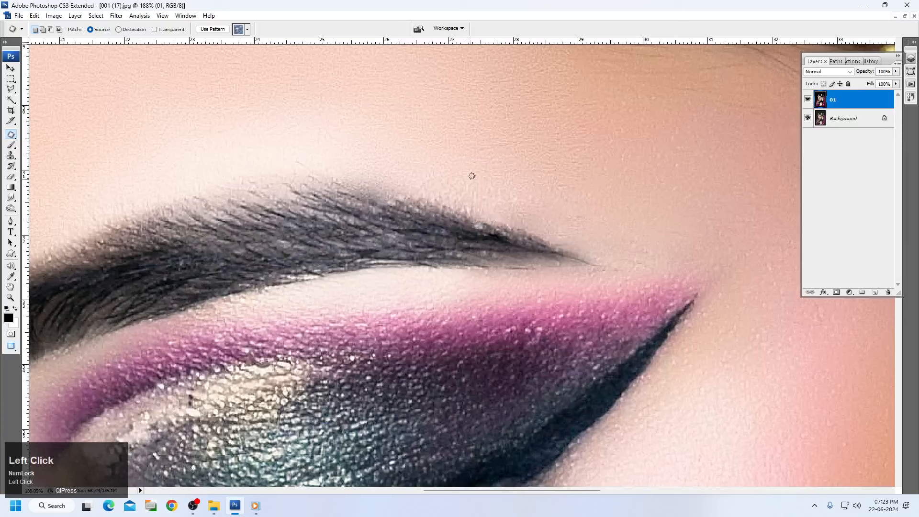
Patch the smudged lower edge of the eyebrow's tail with adjacent brow texture, and clear the selection
left_click(549, 237)
mouse_move(513, 265)
left_mouse_down()
mouse_move(583, 269)
mouse_move(590, 258)
mouse_move(510, 262)
left_mouse_up()
left_click_drag(565, 267, 495, 261)
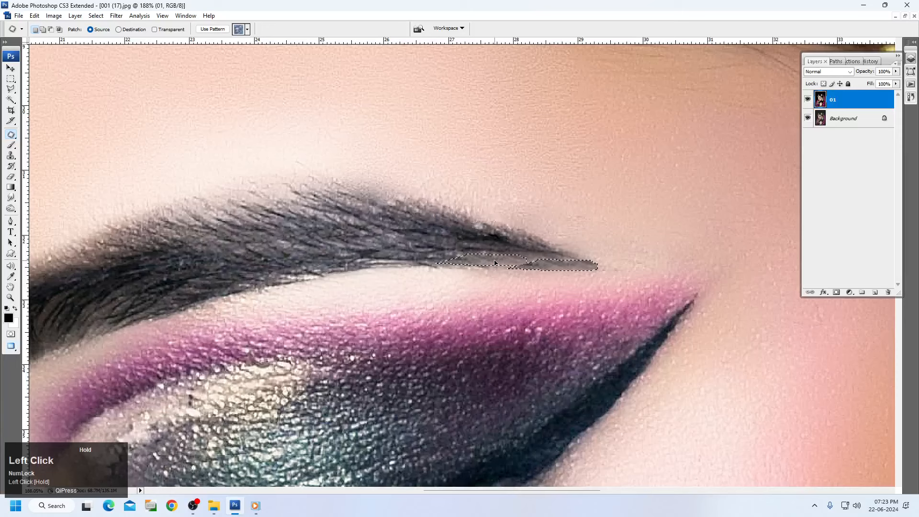
left_click(591, 229)
key("space")
right_click(422, 219)
left_click(444, 223)
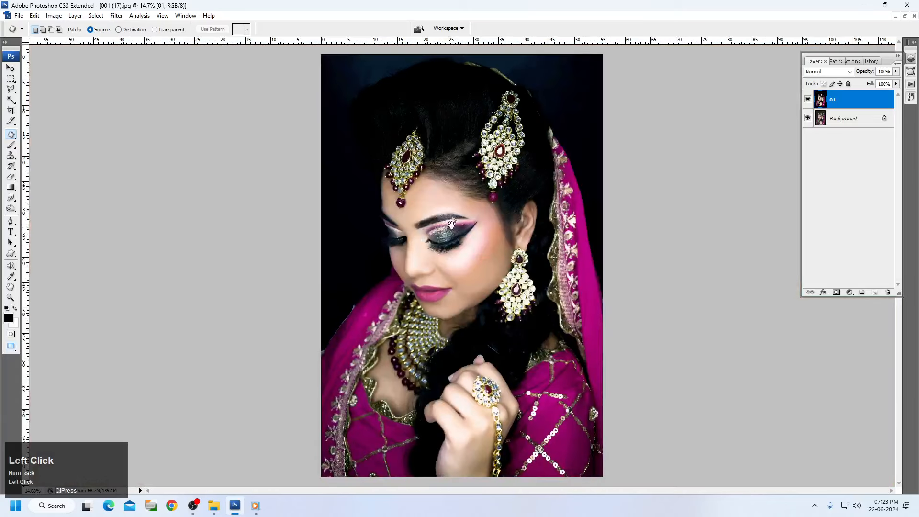
Outline the forehead skin directly above the eyebrow with the Polygonal Lasso, following the brow's intended upper edge
left_click_drag(378, 160, 500, 223)
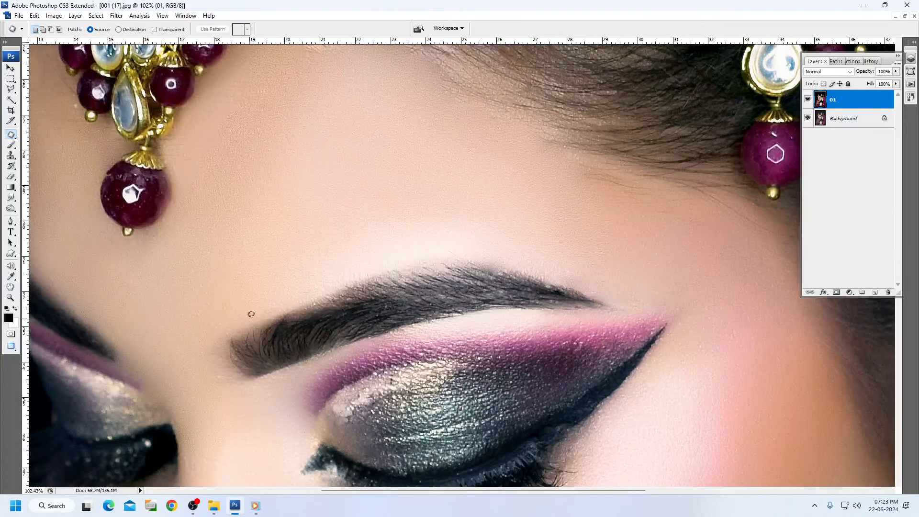
key("l")
left_click(301, 307)
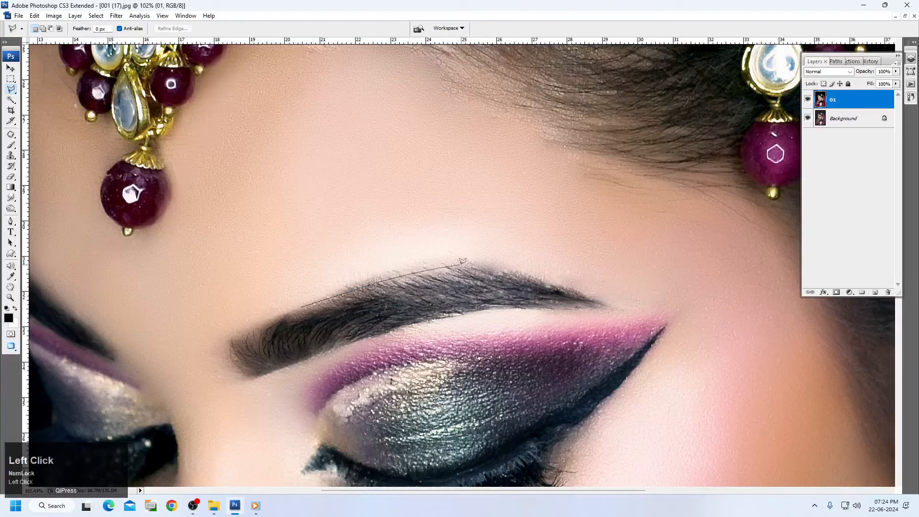
left_click(542, 275)
left_click(636, 272)
left_click(589, 200)
left_click(345, 218)
left_click(145, 301)
left_click(231, 330)
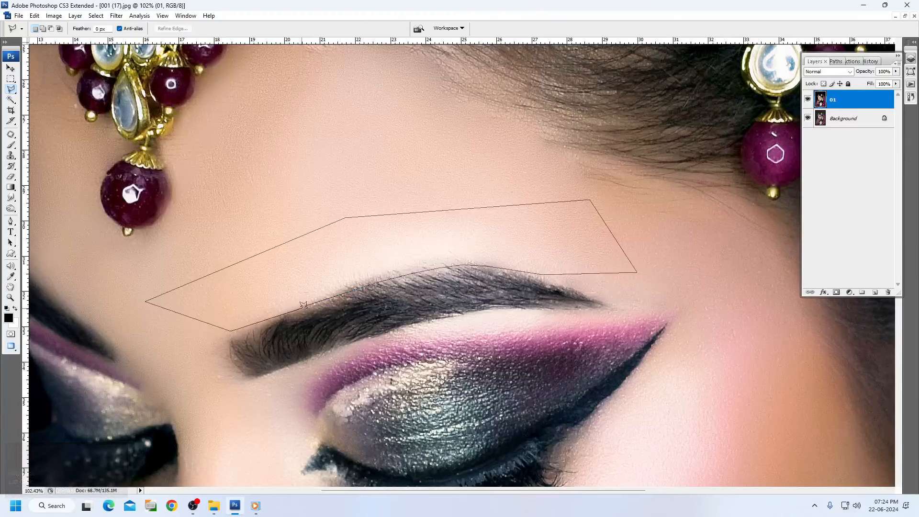
key("Return")
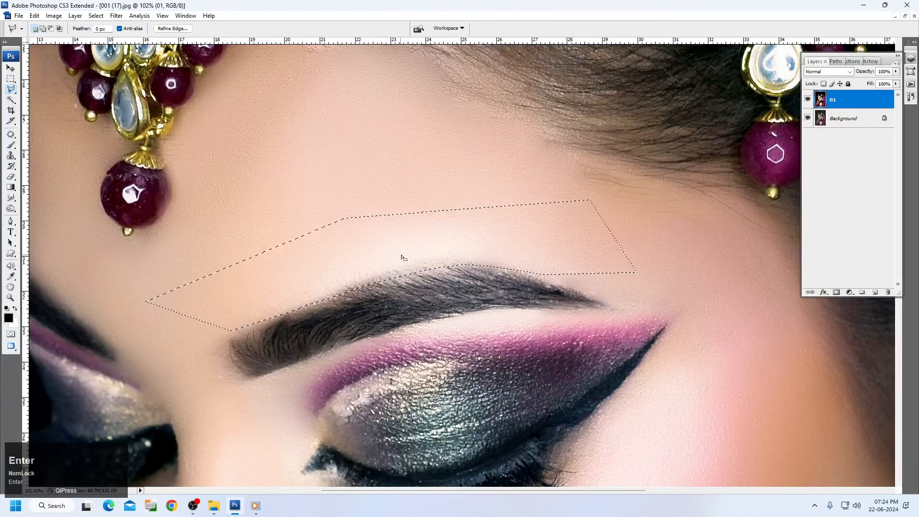
Feather the selection above the eyebrow by 1.8 pixels
left_click_drag(184, 230, 608, 322)
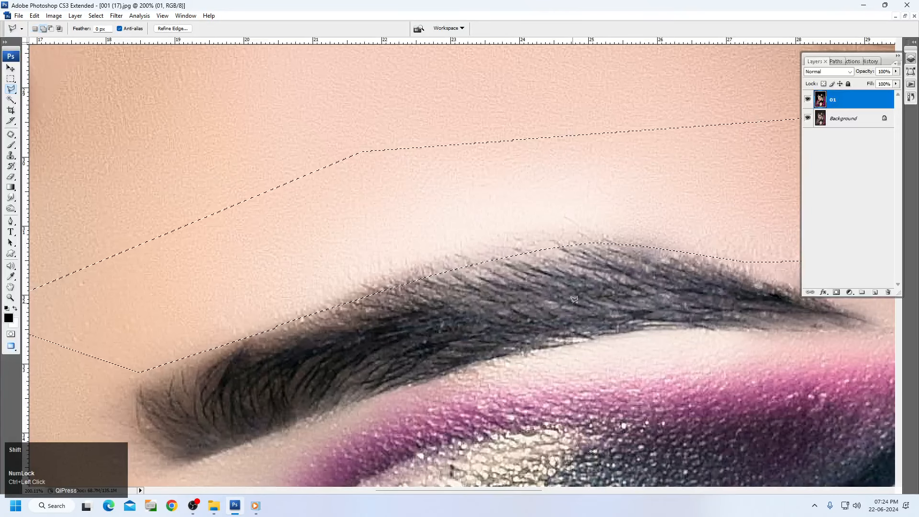
key("shift+F6")
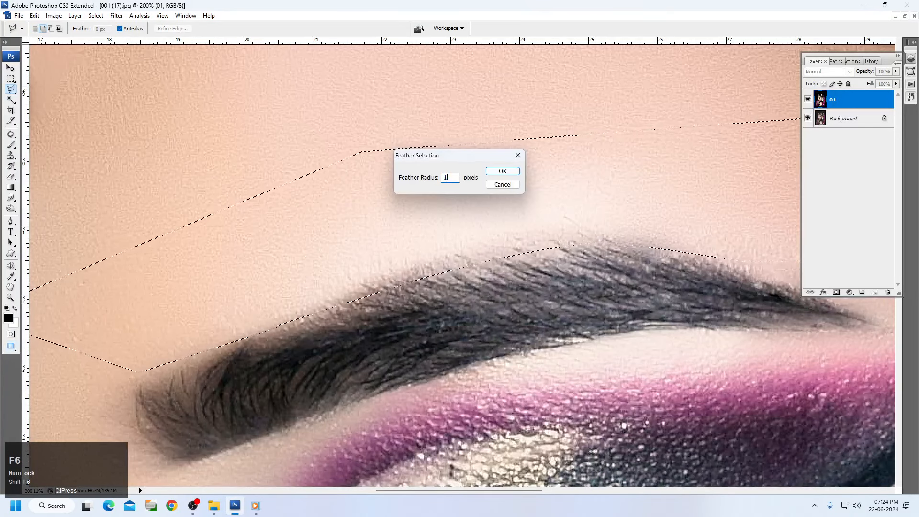
type("1.8")
key("Return")
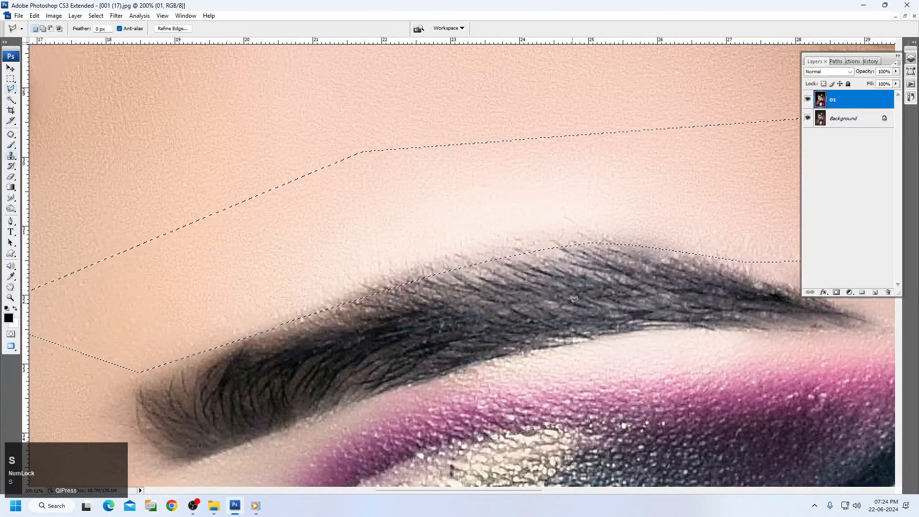
Clone clean forehead skin at 25% opacity over the stray hairs along the eyebrow's upper edge, and clear the selection
key("s")
left_click(365, 266)
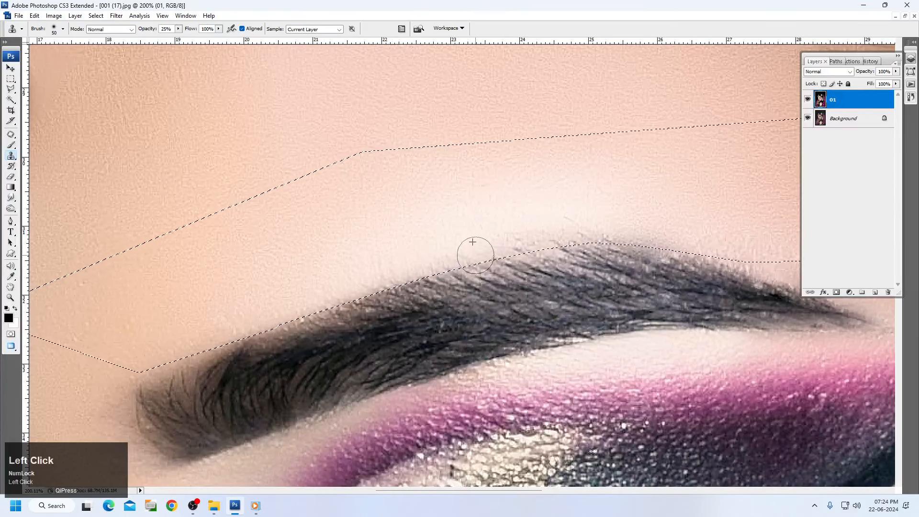
left_click(569, 208, "alt")
mouse_move(570, 230)
left_mouse_down()
mouse_move(513, 238)
mouse_move(522, 248)
left_mouse_up()
left_click(555, 230, "alt")
mouse_move(577, 253)
left_mouse_down()
mouse_move(604, 242)
mouse_move(574, 237)
mouse_move(587, 238)
left_mouse_up()
left_click(648, 219, "alt")
left_click(593, 212, "alt")
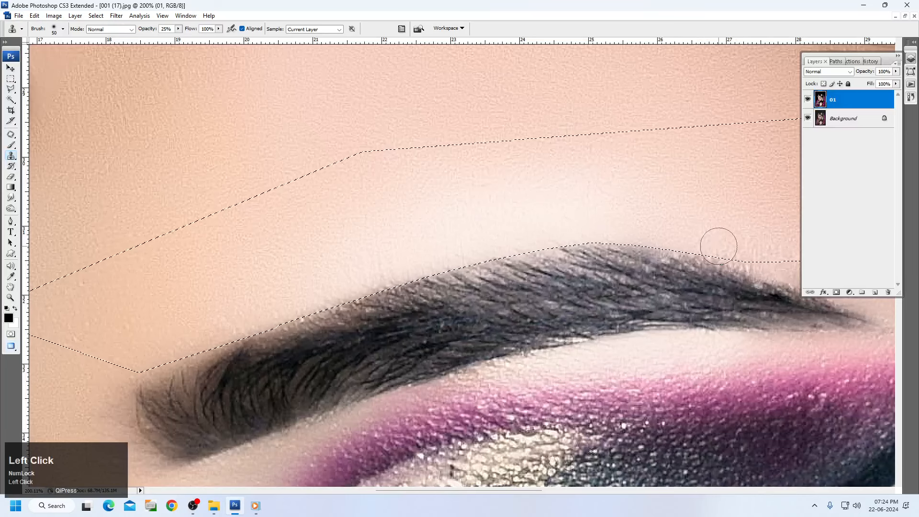
key("ctrl+d")
key("space")
right_click(494, 235)
left_click(516, 243)
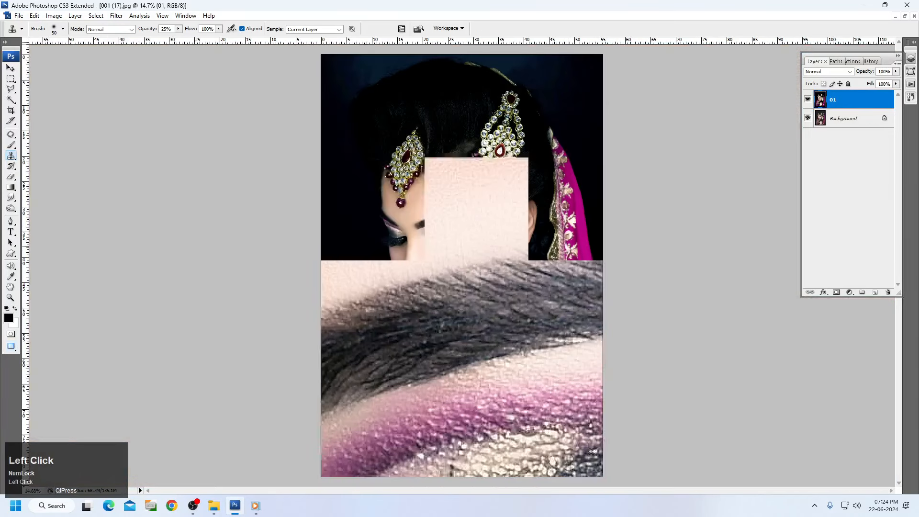
Trace the outline of both lips with the Pen tool and convert the path to a selection
key("ctrl+space")
left_click_drag(350, 196, 536, 239)
key("space")
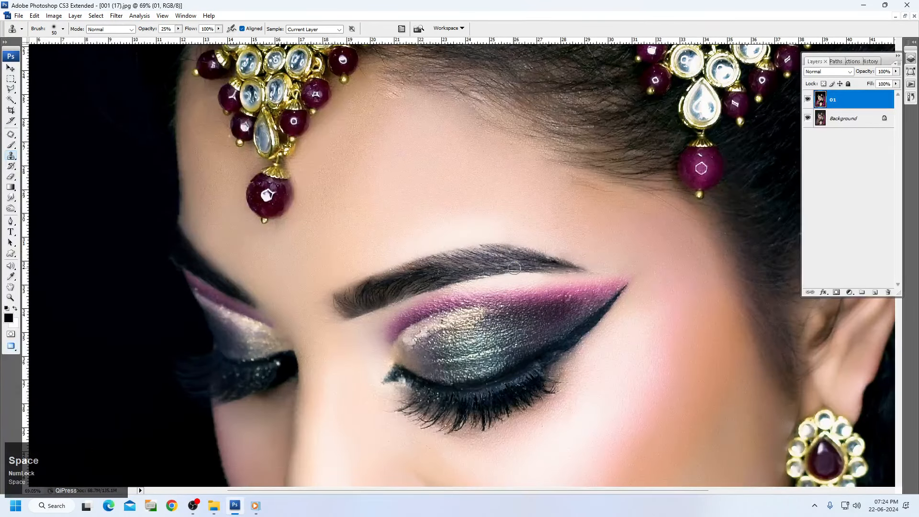
left_click_drag(617, 362, 594, 199)
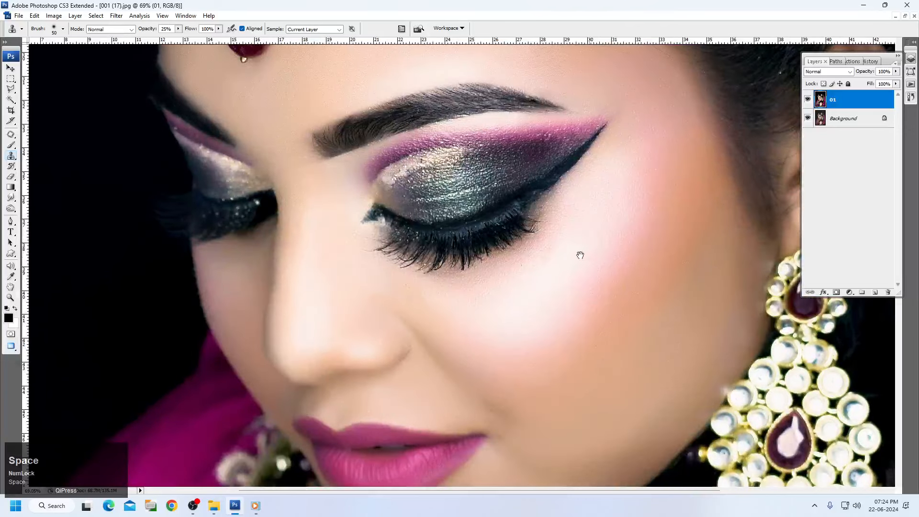
left_click_drag(550, 305, 540, 209)
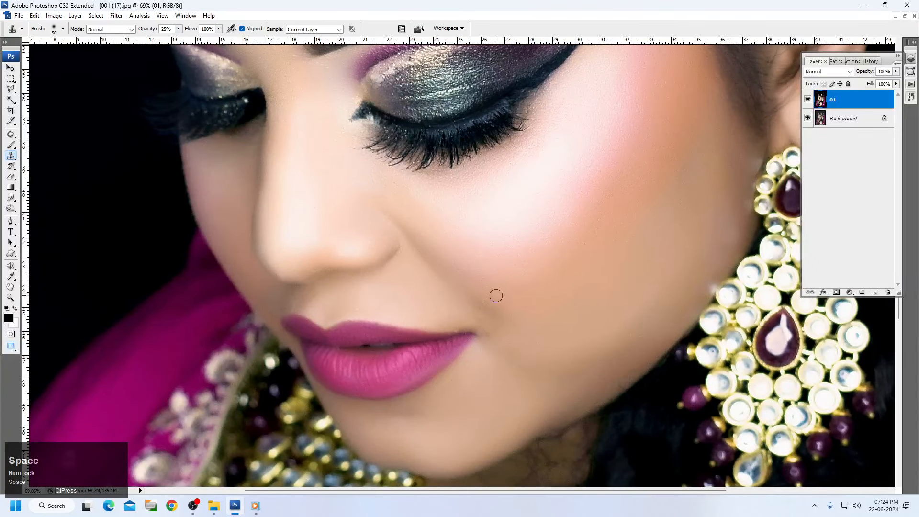
key("p")
key("p")
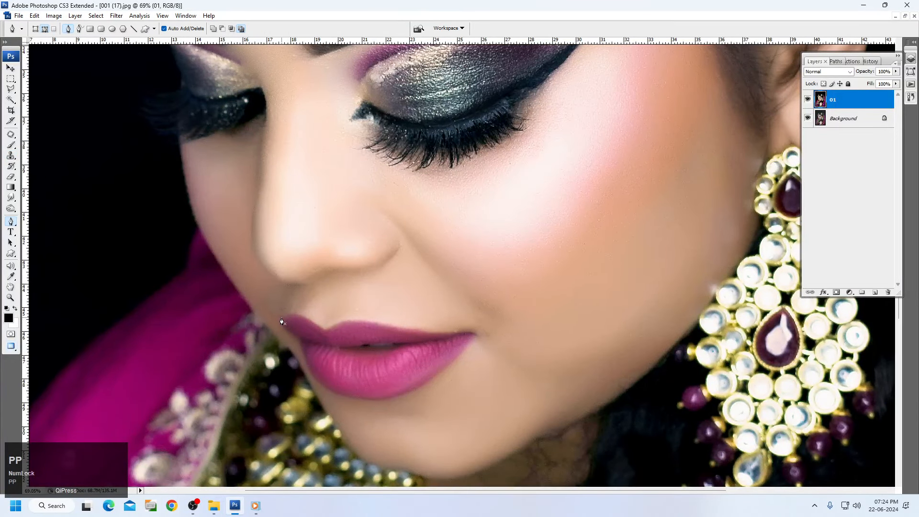
left_click_drag(281, 317, 289, 307)
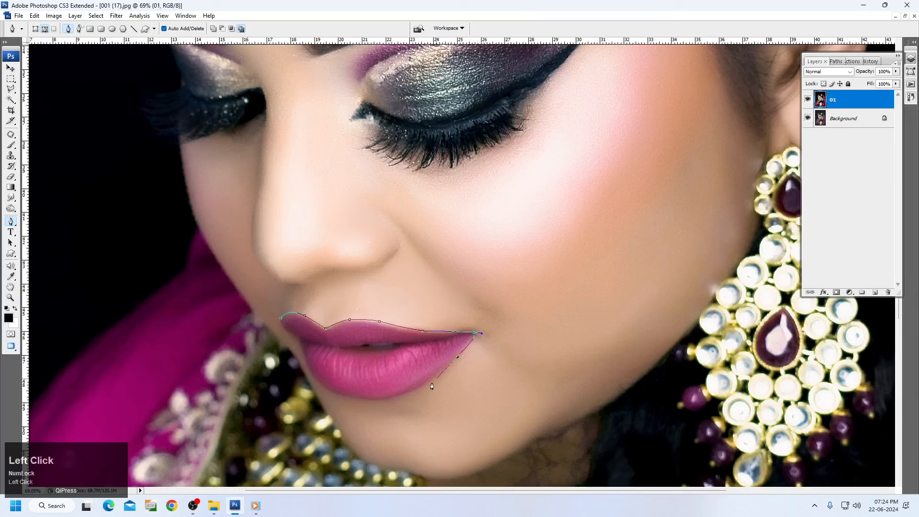
left_click_drag(432, 386, 420, 392)
key("ctrl+Return")
Feather the lip selection by 3 pixels and contract it slightly
key("shift+F6")
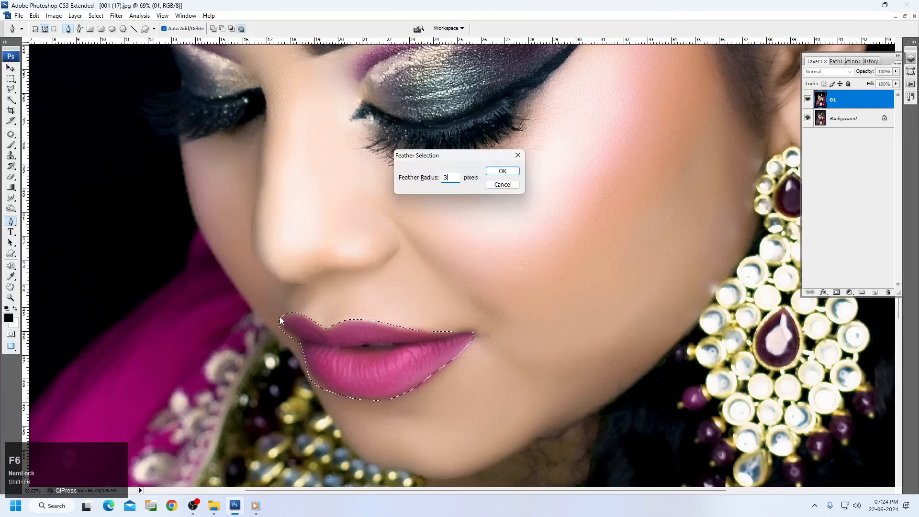
key("Return")
key("alt+i")
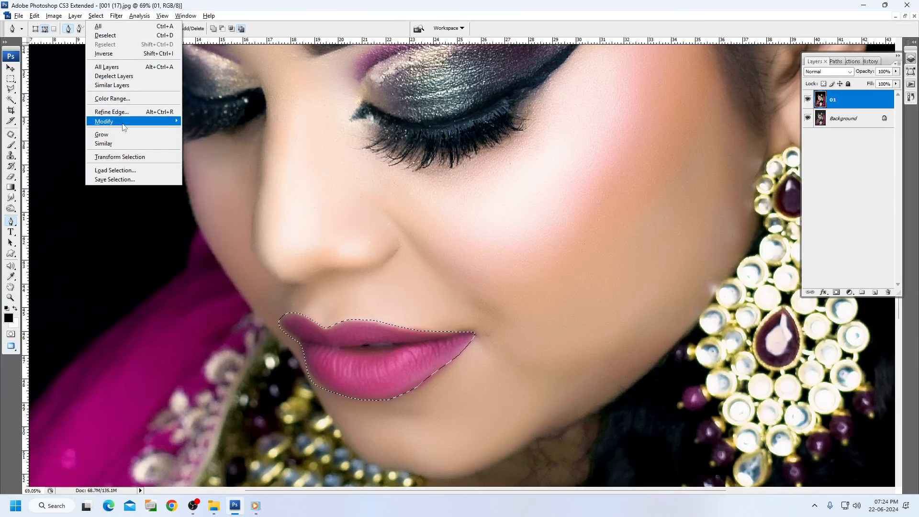
left_click(124, 125)
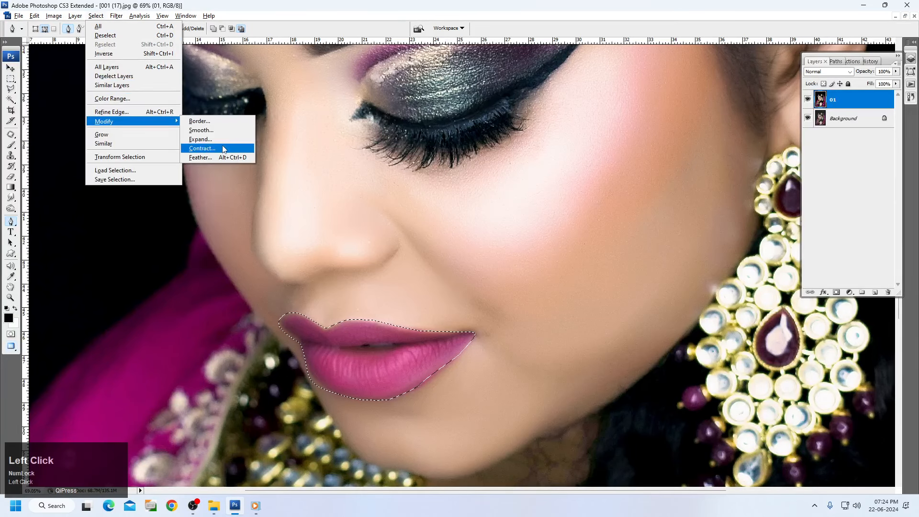
left_click(223, 148)
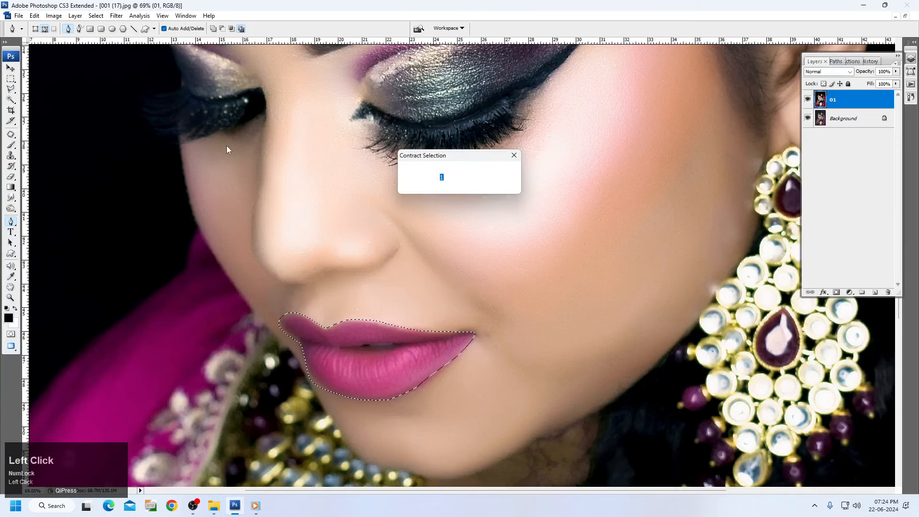
scroll(456, 182, "up", 1)
key("Return")
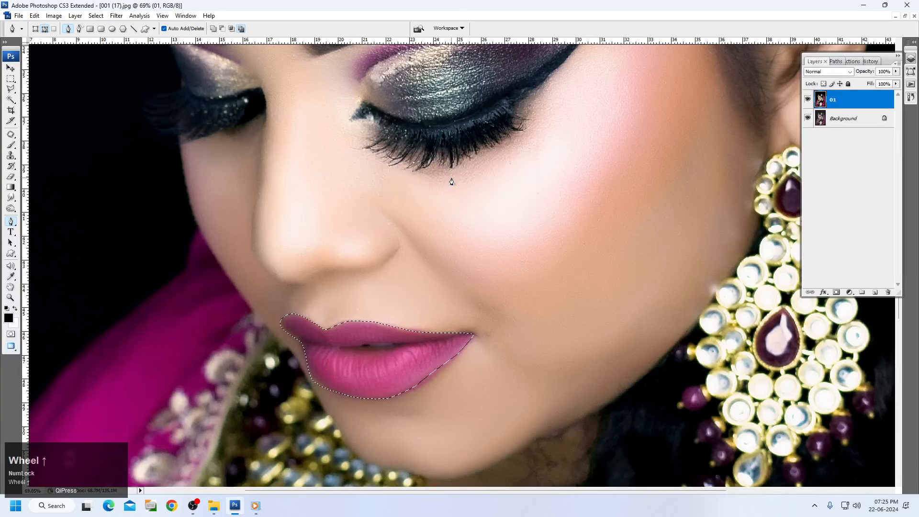
Feather the contracted lip selection once more
key("shift+F6")
left_click(11, 70)
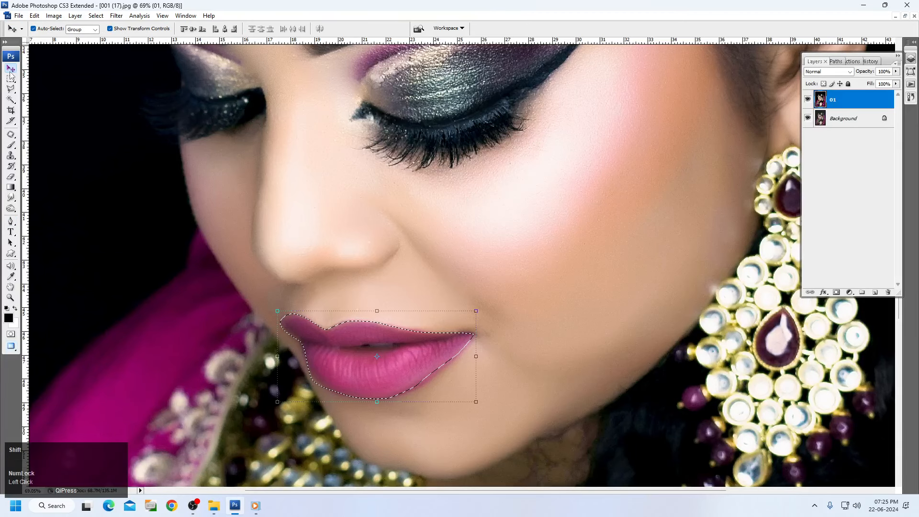
key("shift+F6")
key("Return")
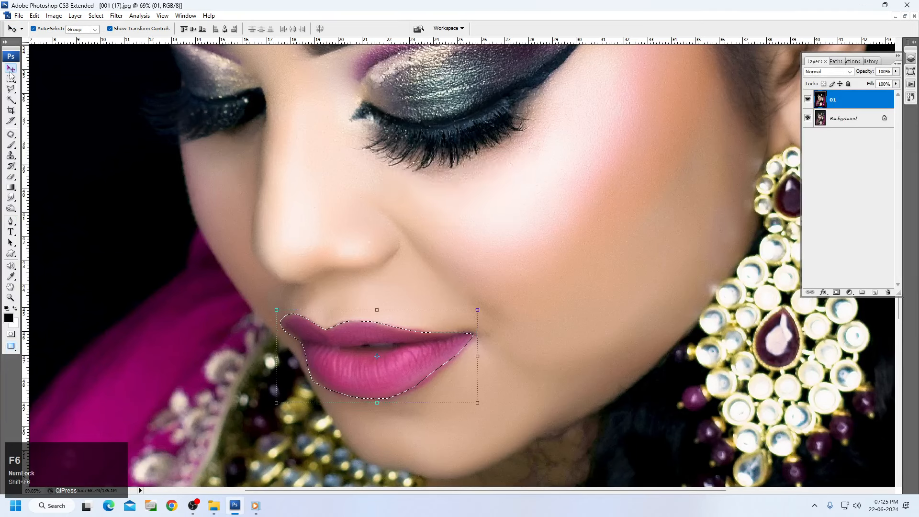
Brighten the lips' highlights and deepen their shadows with Curves by pulling the white and black points inward
key("alt+i")
key("a")
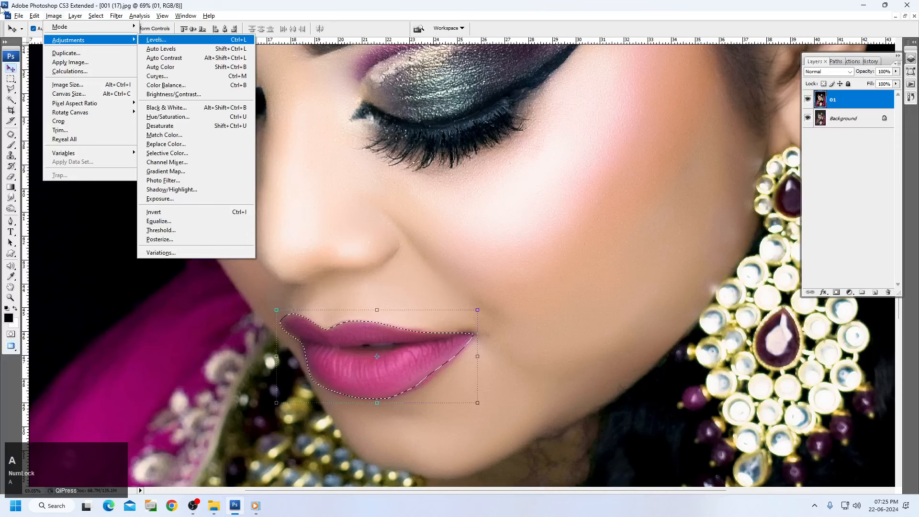
left_click(314, 5)
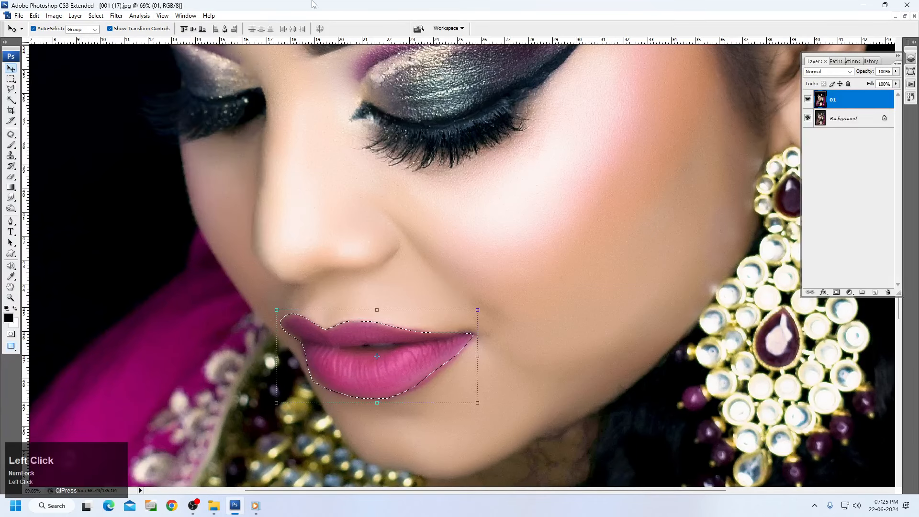
key("ctrl+m")
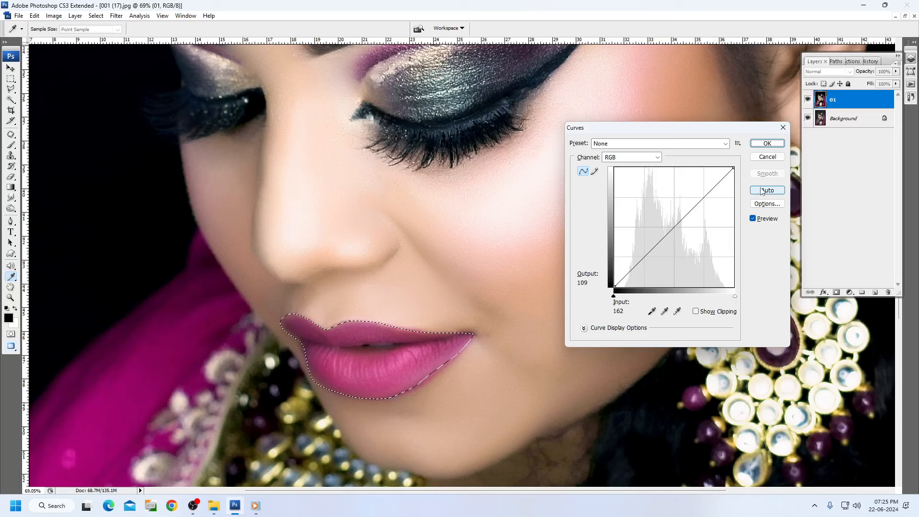
left_click_drag(734, 168, 721, 172)
left_click_drag(614, 300, 620, 300)
key("Return")
key("v")
Raise the lips' contrast and brightness slightly with Brightness/Contrast
key("alt+i")
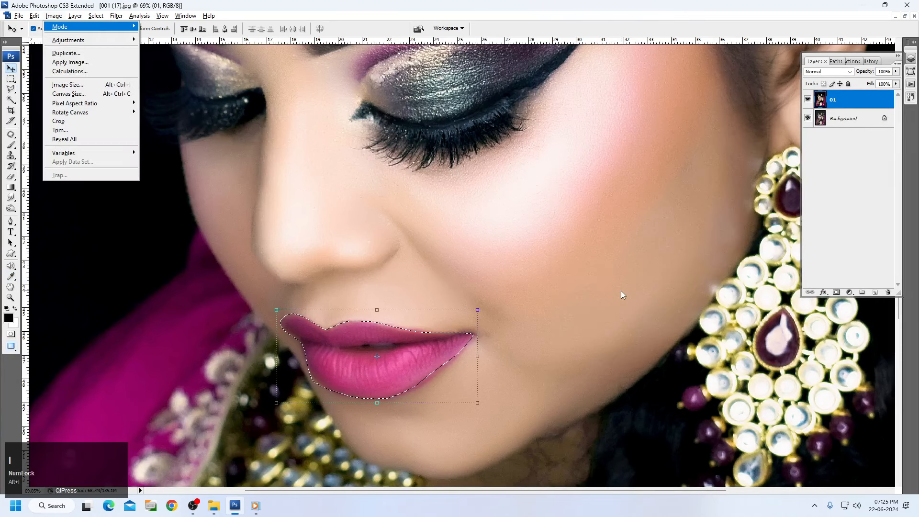
key("a")
key("c")
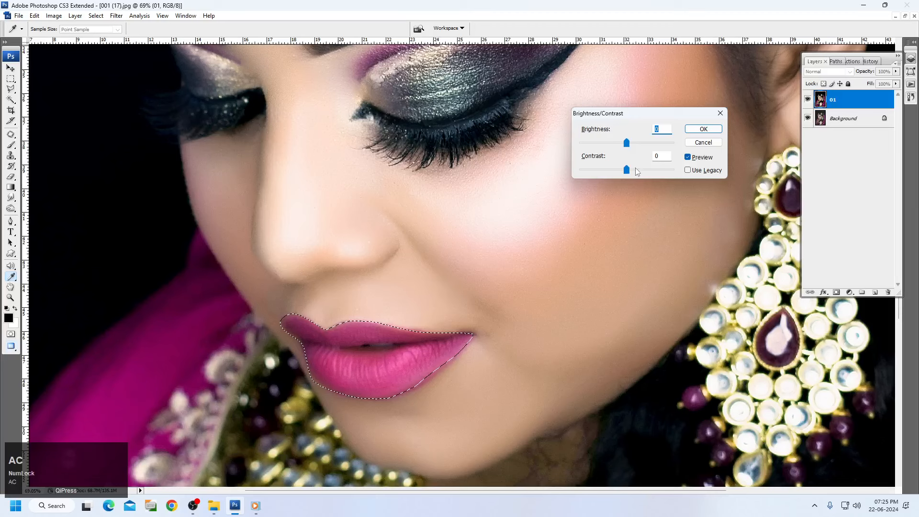
left_click_drag(637, 171, 629, 144)
key("Return")
key("v")
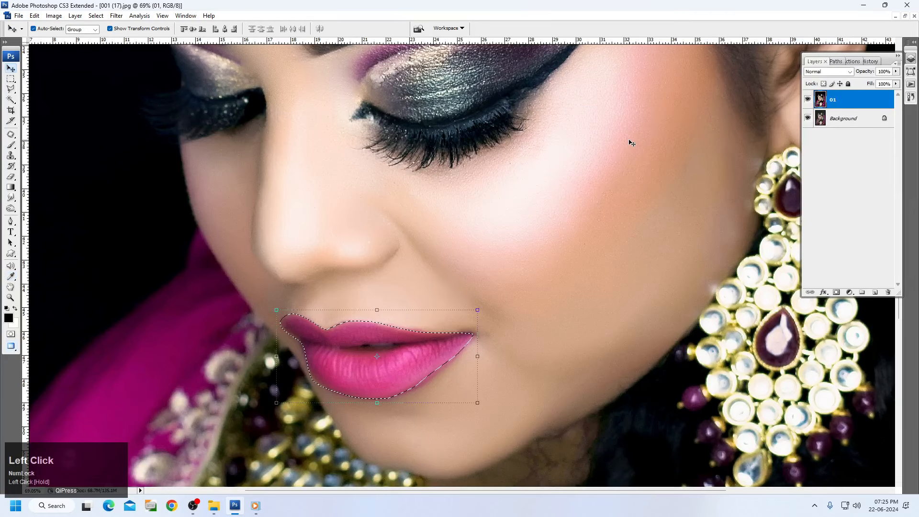
Shift the lips toward a more vivid pink with Color Balance, and clear the selection
key("alt+i")
key("a")
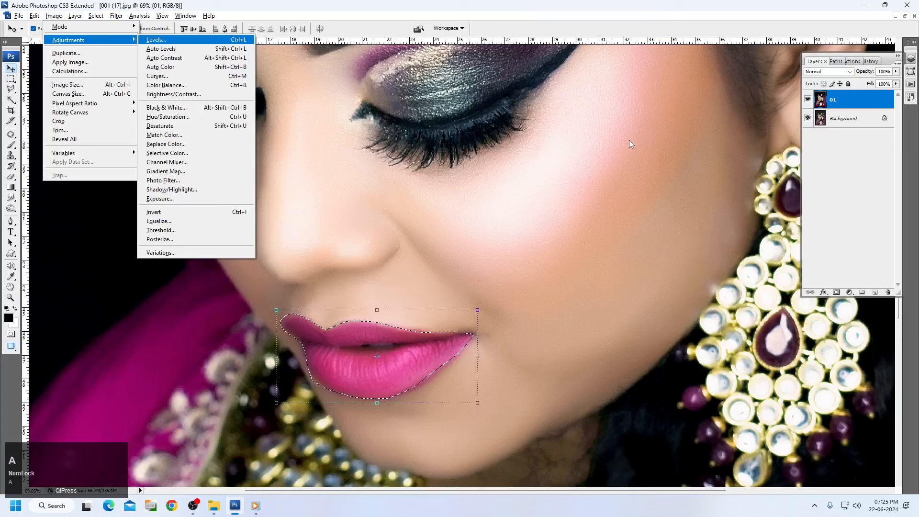
key("b")
left_click_drag(662, 150, 664, 128)
key("Return")
key("ctrl+d")
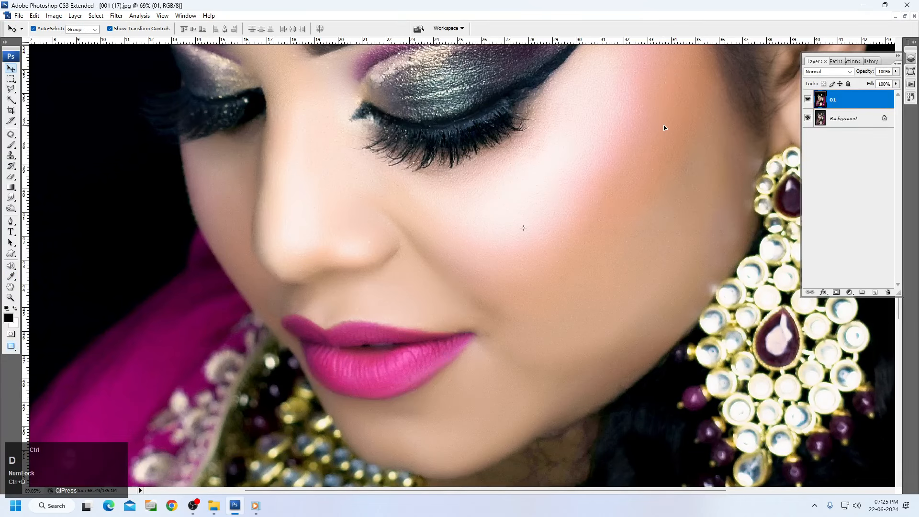
Compare the whole retouched portrait with the original by toggling the visibility of layer 01
key("ctrl+0")
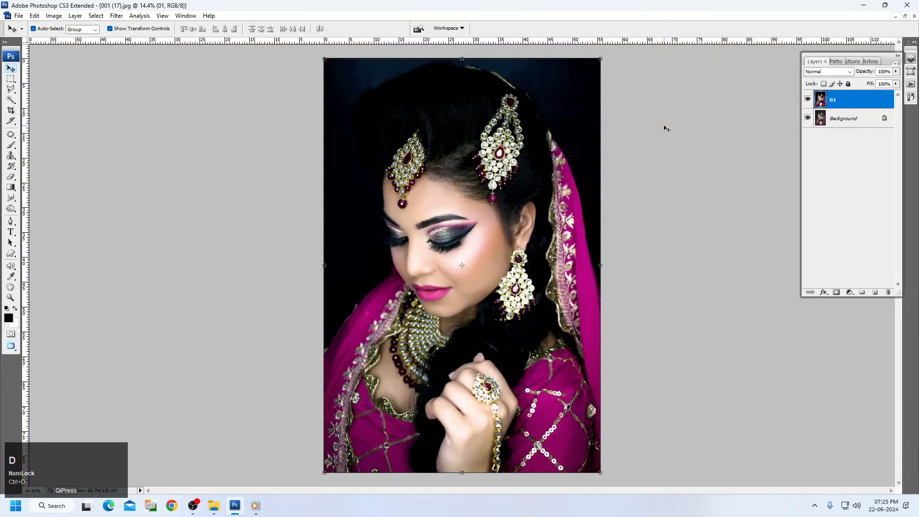
left_click(808, 100)
left_click(808, 100)
left_click(808, 100)
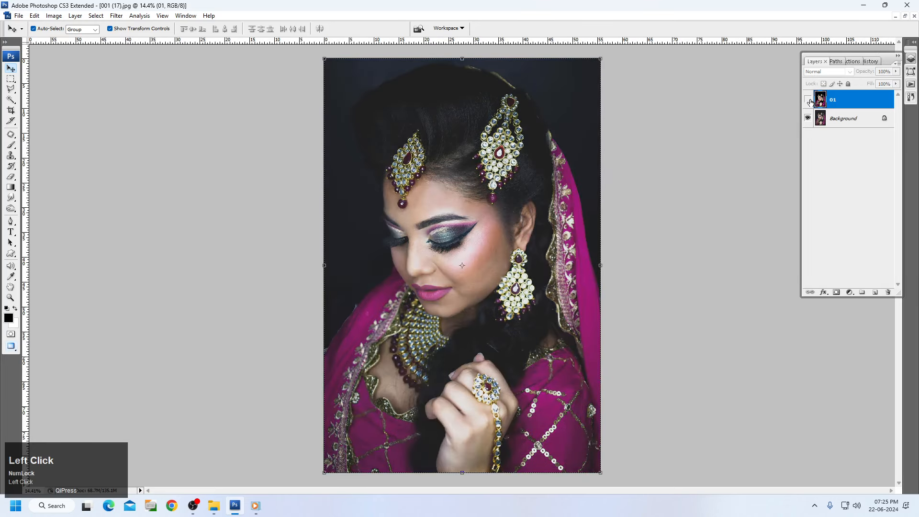
left_click(808, 100)
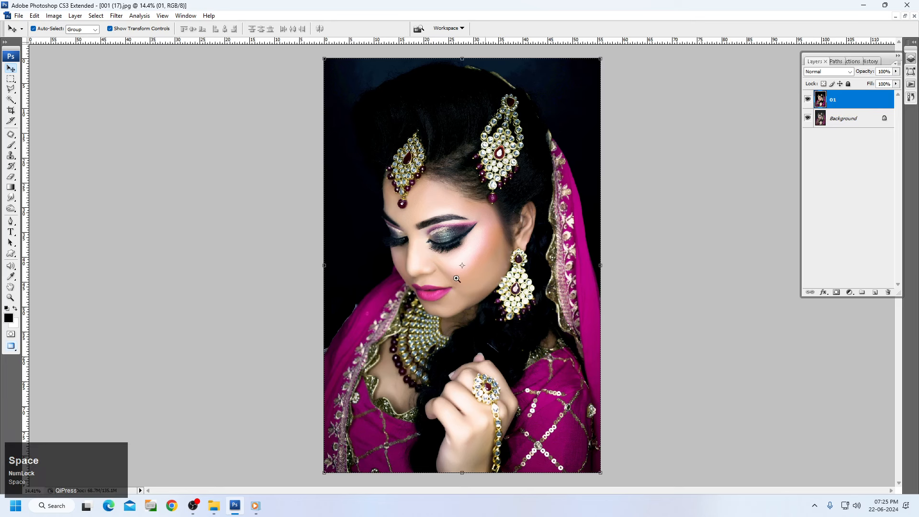
Sample the bright pink of the lower lip as the Brush tool's color
left_click_drag(375, 168, 565, 359)
left_click_drag(228, 87, 581, 282)
key("b")
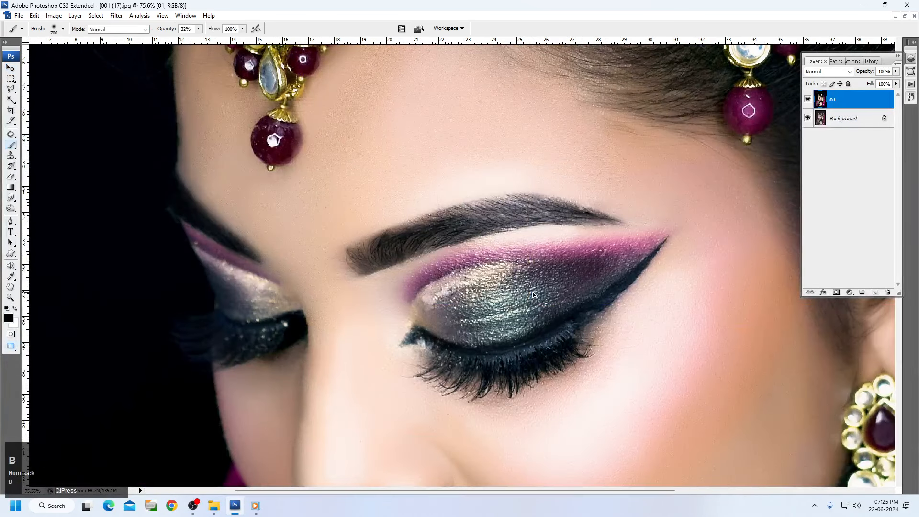
left_click(559, 245, "alt")
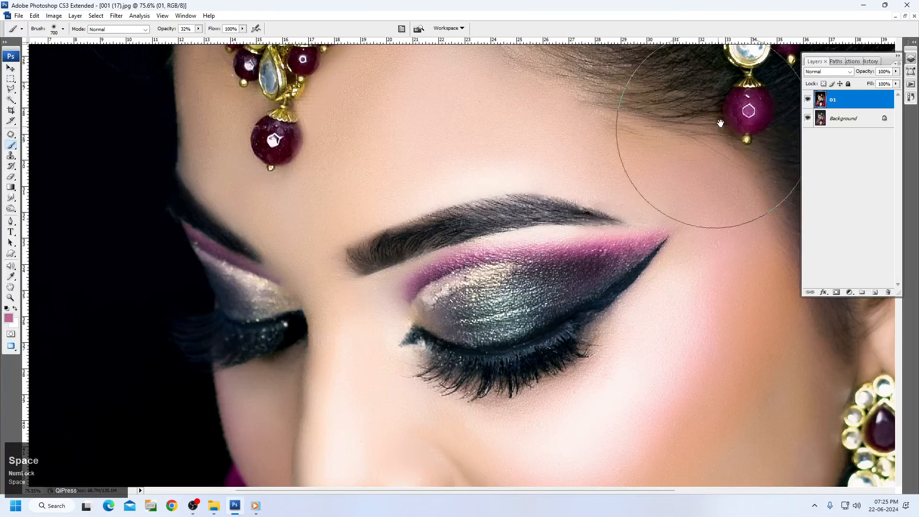
scroll(545, 151, "down", 5)
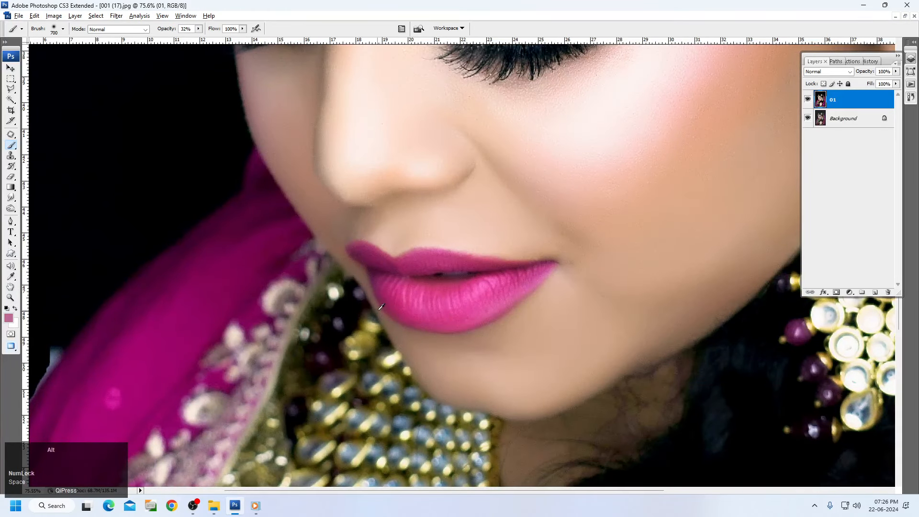
left_click(458, 285, "alt")
left_click(456, 303, "alt")
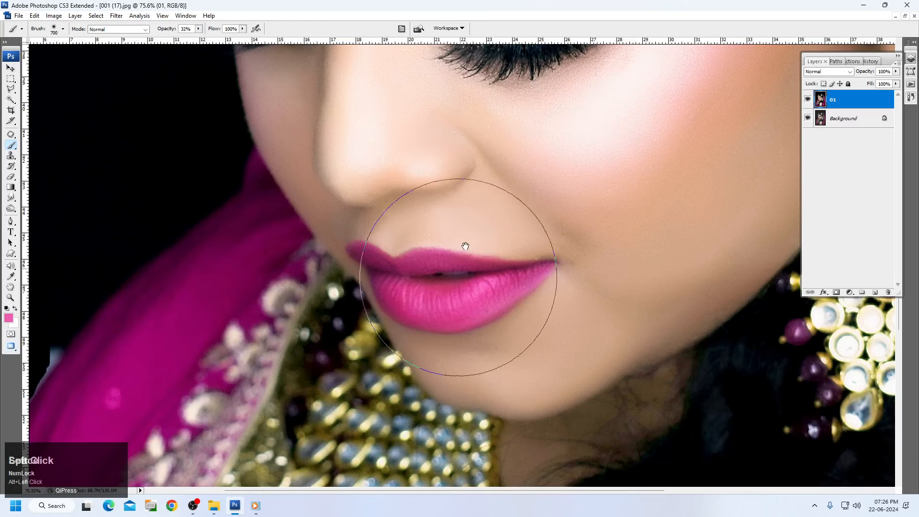
Create a new layer and paint pink along the near eyelid's crease below the eyebrow with a soft 100 px brush
left_click_drag(488, 96, 385, 433)
key("bracketleft")
key("bracketleft")
key("bracketleft")
key("bracketleft")
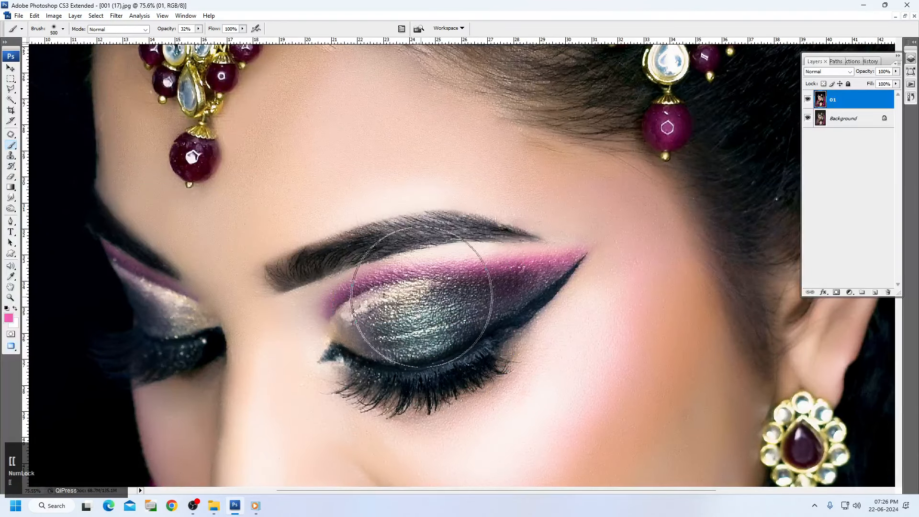
left_click(877, 292)
key("bracketleft")
key("bracketleft")
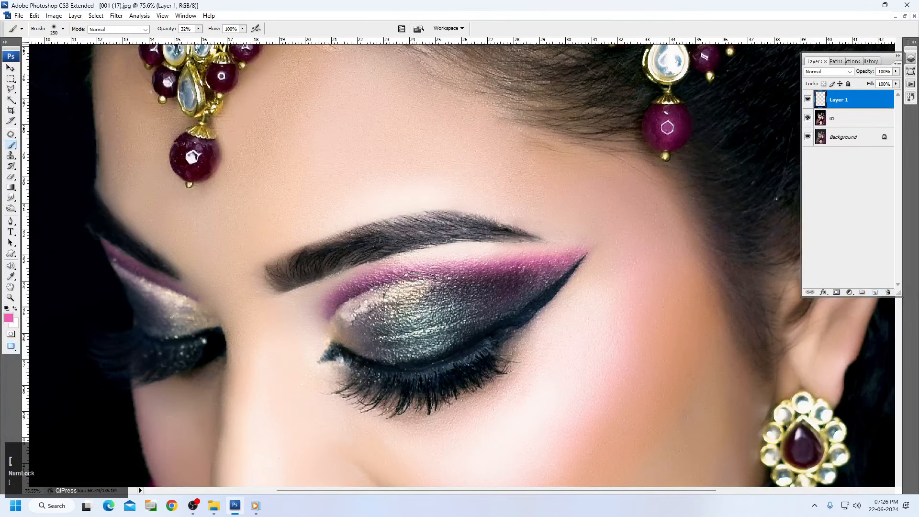
mouse_move(315, 301)
left_mouse_down()
mouse_move(444, 256)
mouse_move(409, 260)
mouse_move(426, 257)
mouse_move(574, 250)
left_mouse_up()
Try several blend modes on the pink eyeshadow layer, including Soft Light and Darken, and settle on Multiply
left_click(830, 72)
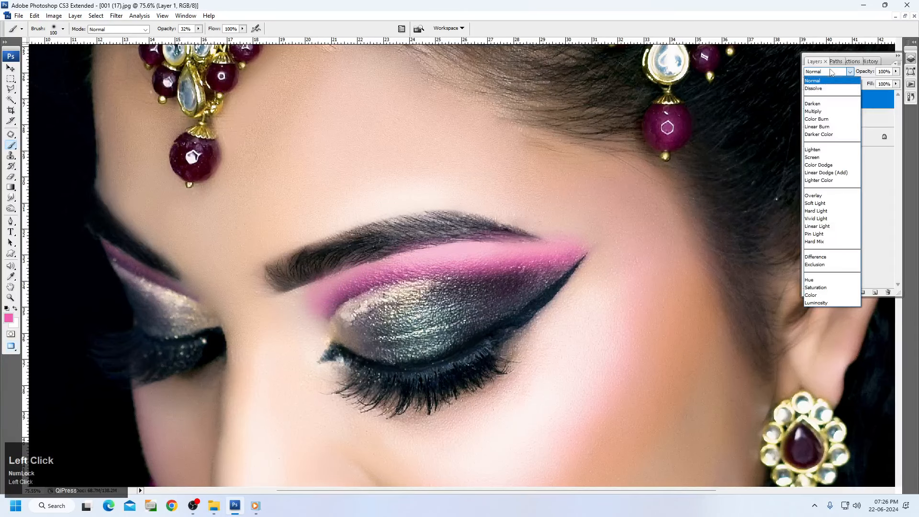
left_click(825, 203)
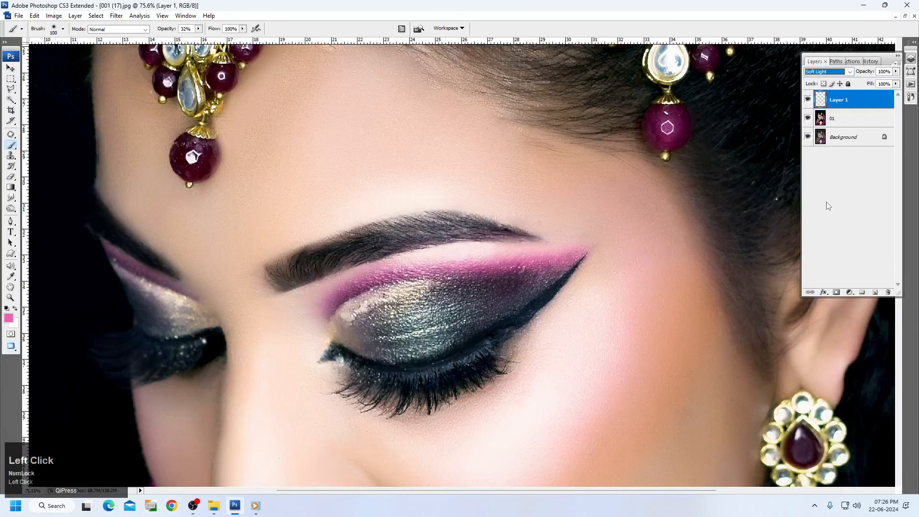
left_click(823, 72)
left_click(821, 82)
scroll(822, 75, "down", 3)
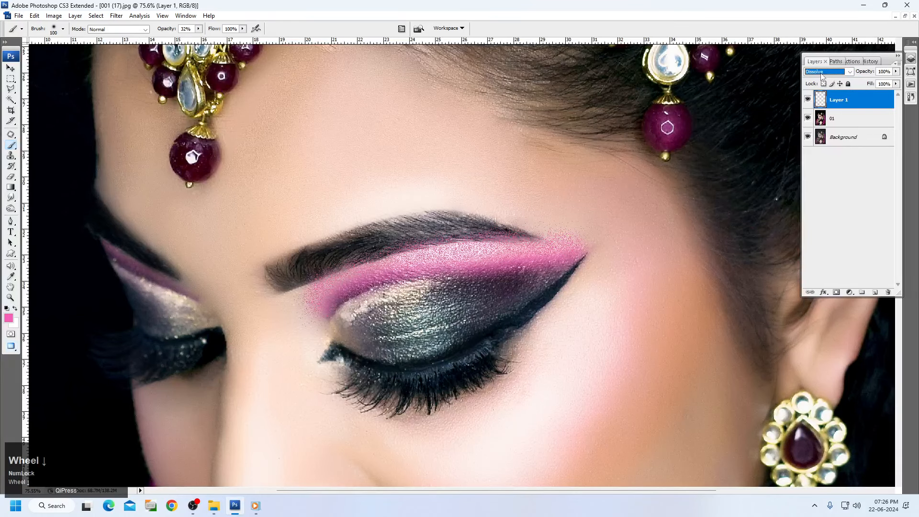
scroll(821, 75, "up", 1)
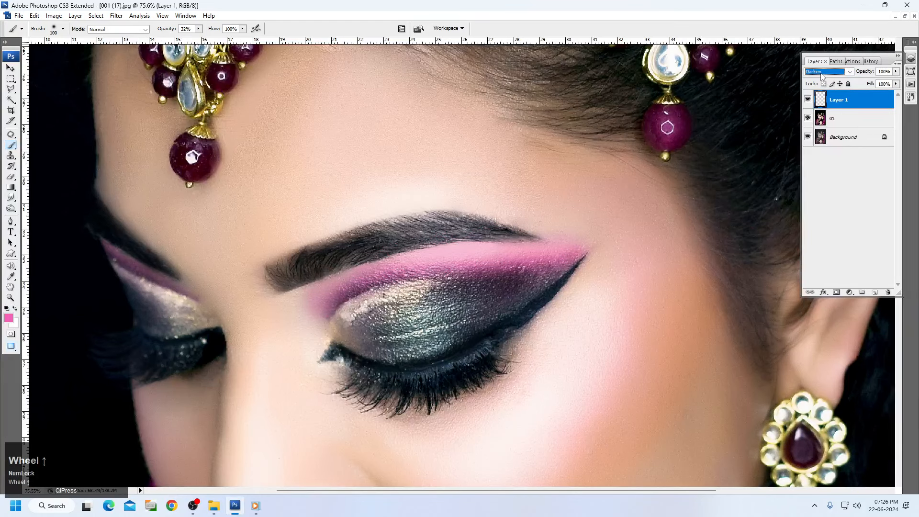
scroll(822, 76, "down", 1)
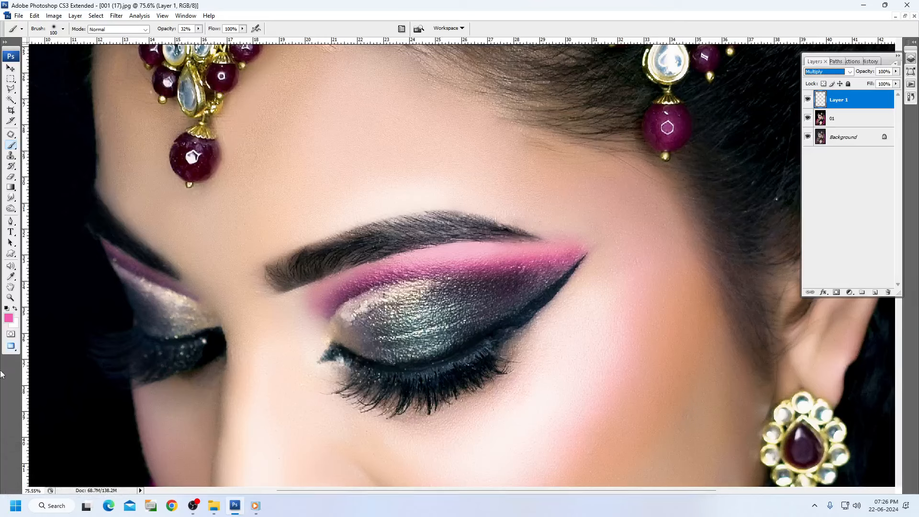
Paint pink eyeshadow on the far eyelid, and erase the color spilling beyond both eyelids with a 200 px eraser
left_click(157, 282)
mouse_move(157, 282)
left_mouse_down()
mouse_move(107, 246)
mouse_move(189, 294)
left_mouse_up()
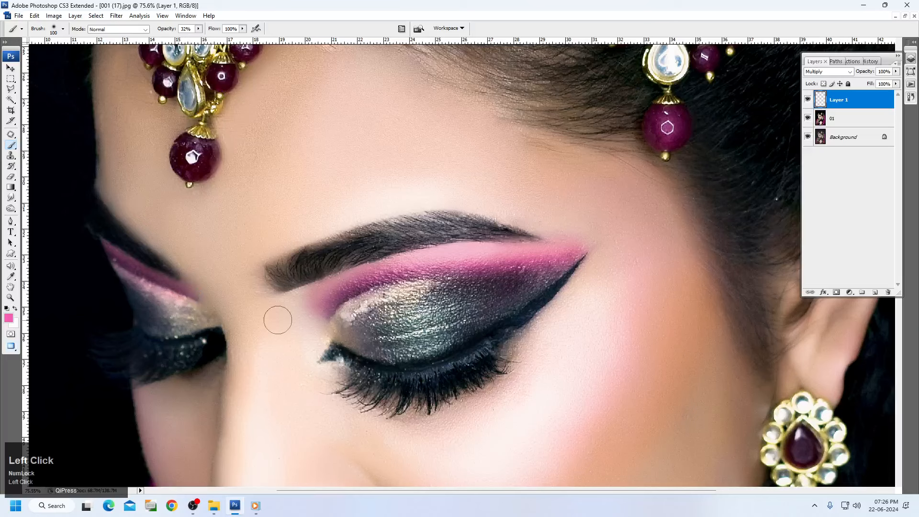
key("e")
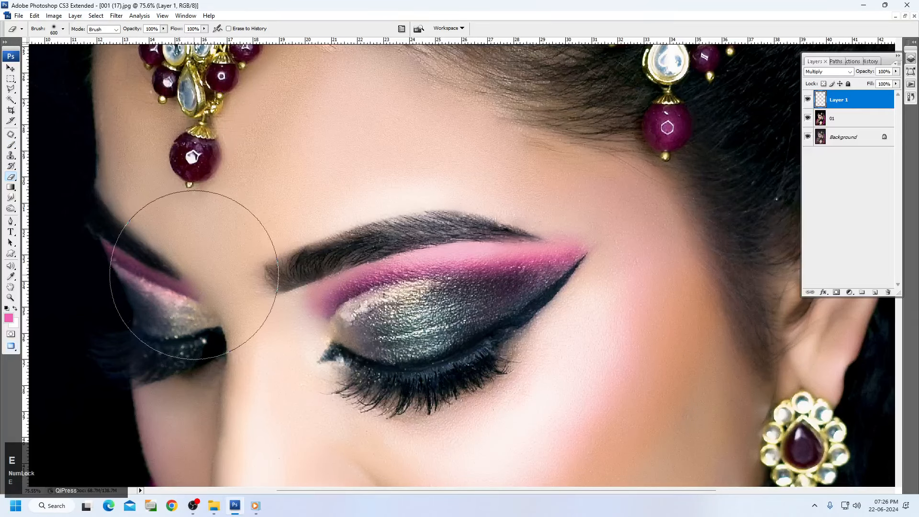
key("bracketleft")
key("bracketleft")
key("bracketleft")
key("bracketleft")
key("bracketleft")
left_click(201, 262)
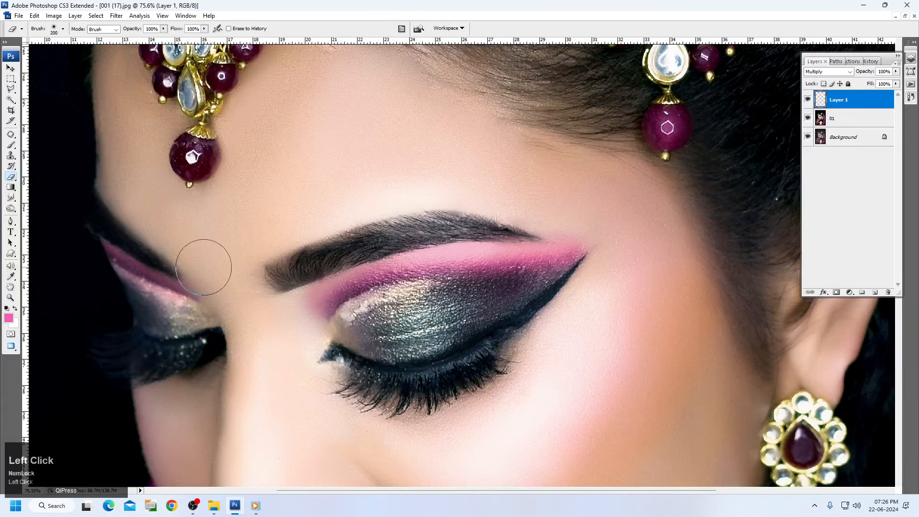
mouse_move(306, 253)
left_mouse_down()
mouse_move(349, 221)
mouse_move(432, 221)
mouse_move(506, 205)
mouse_move(598, 211)
mouse_move(545, 213)
mouse_move(644, 234)
left_mouse_up()
Compare the eyelids with and without the pink eyeshadow by toggling the visibility of Layer 1
key("v")
key("ctrl+0")
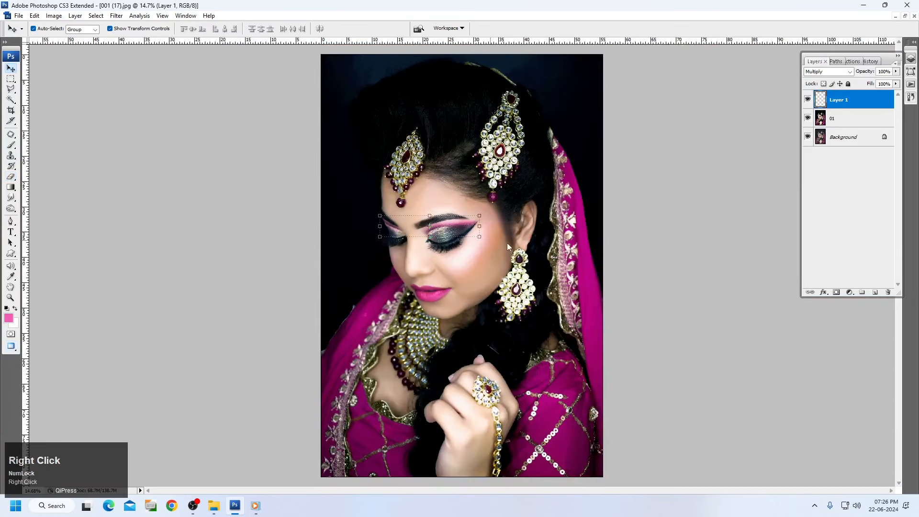
left_click_drag(406, 230, 671, 273)
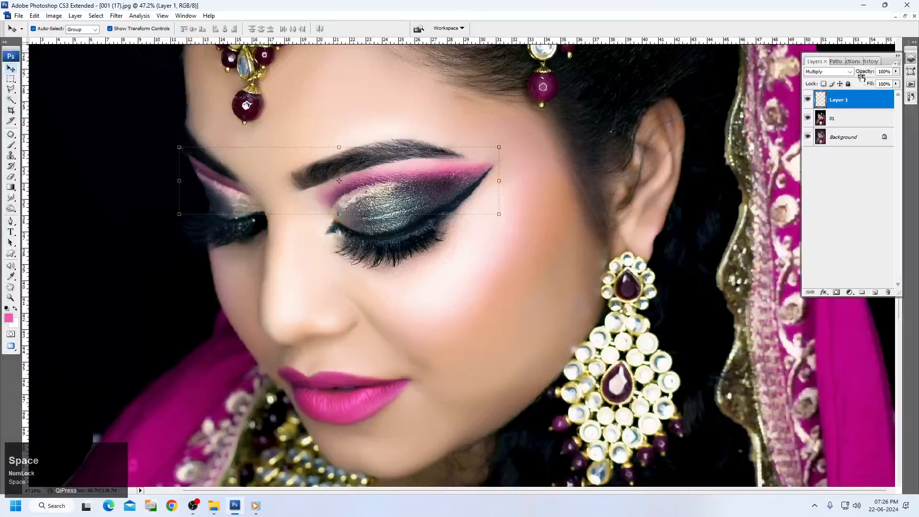
left_click(807, 99)
left_click(808, 100)
double_click(814, 100)
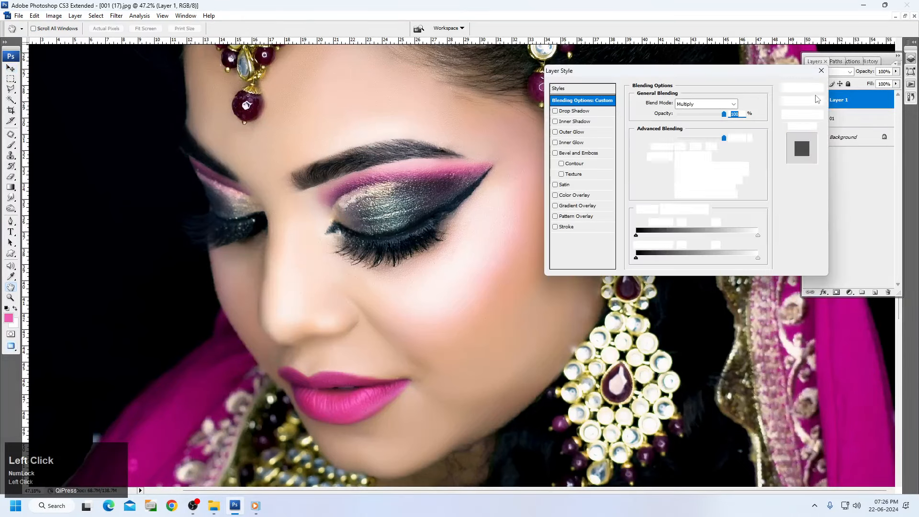
left_click(820, 72)
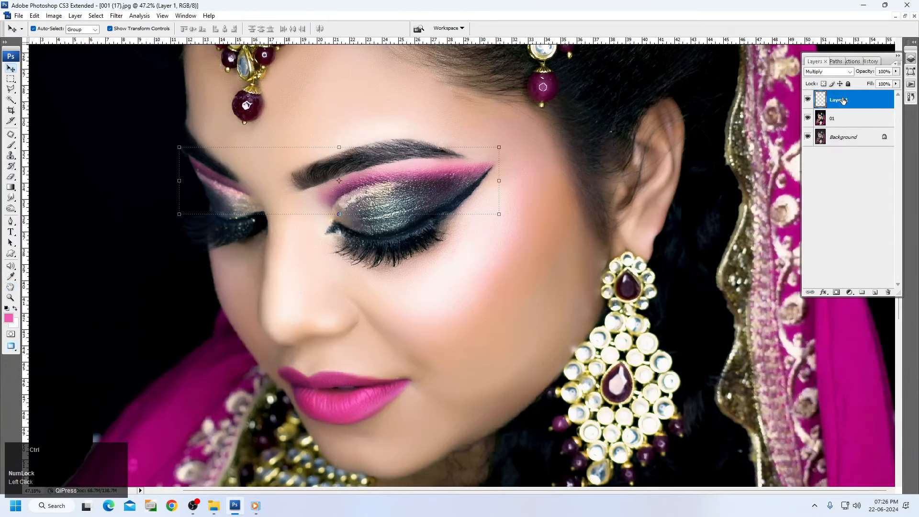
Strengthen the eyeshadow by duplicating Layer 1, lowering the copy's opacity to 51%, and merging it down
key("ctrl+j")
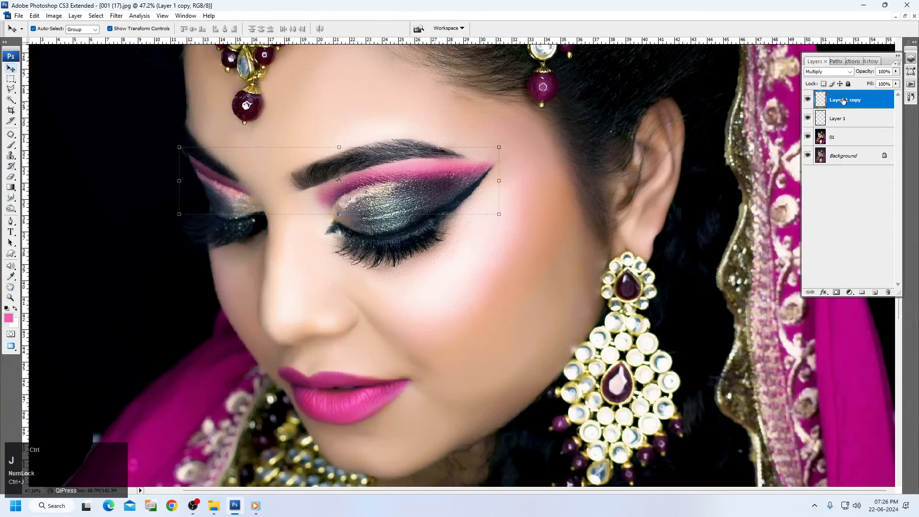
left_click(895, 71)
left_click(876, 84)
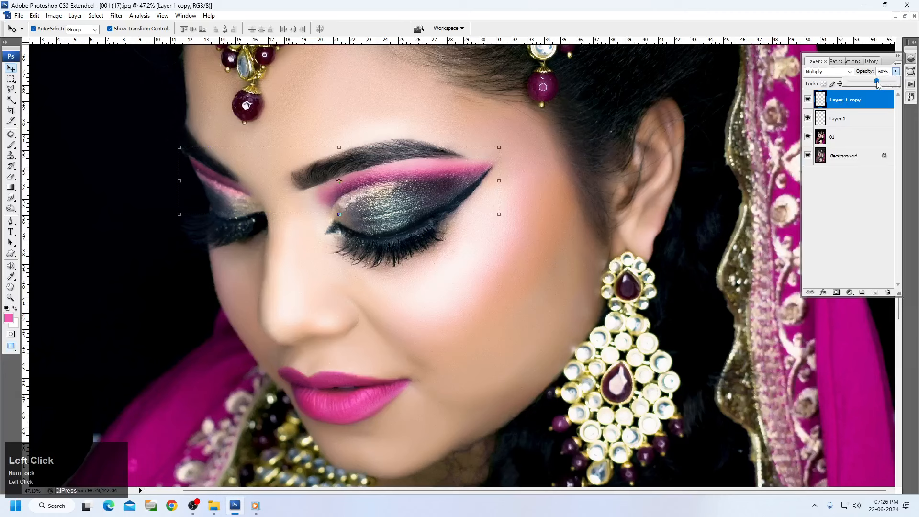
right_click(861, 110)
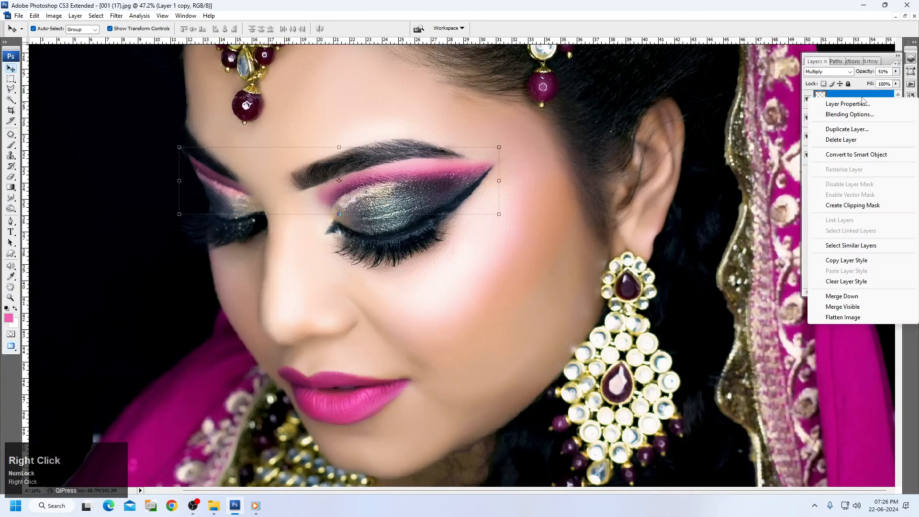
left_click(842, 295)
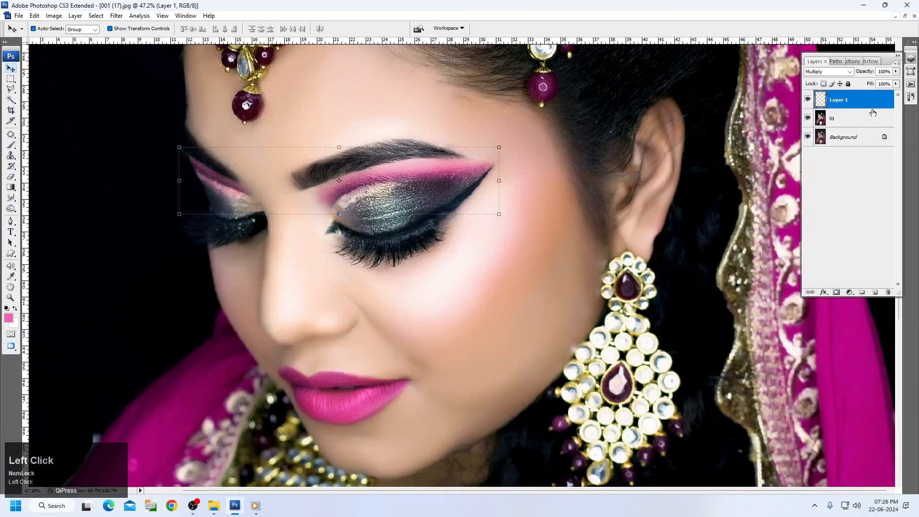
Group Layer 1 with layer 01, and reset the foreground and background colors to their defaults
left_click(857, 118, "ctrl")
key("ctrl+g")
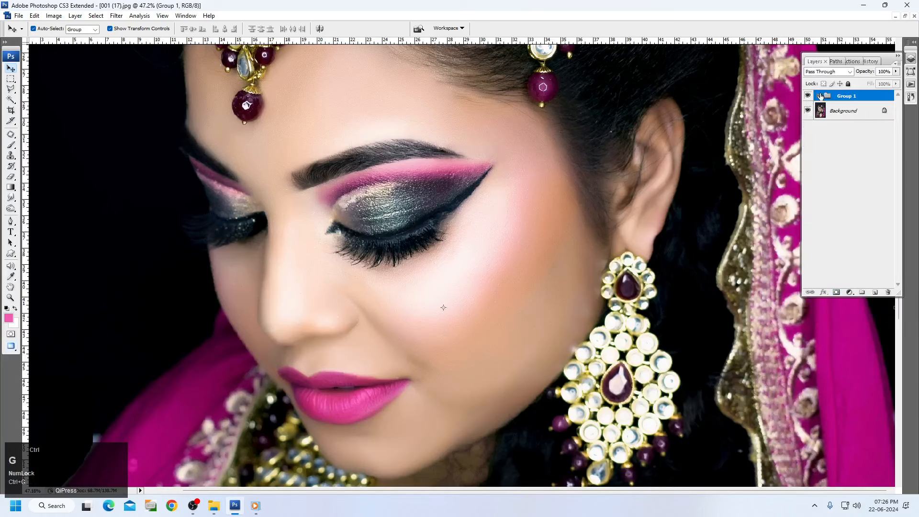
left_click(807, 97)
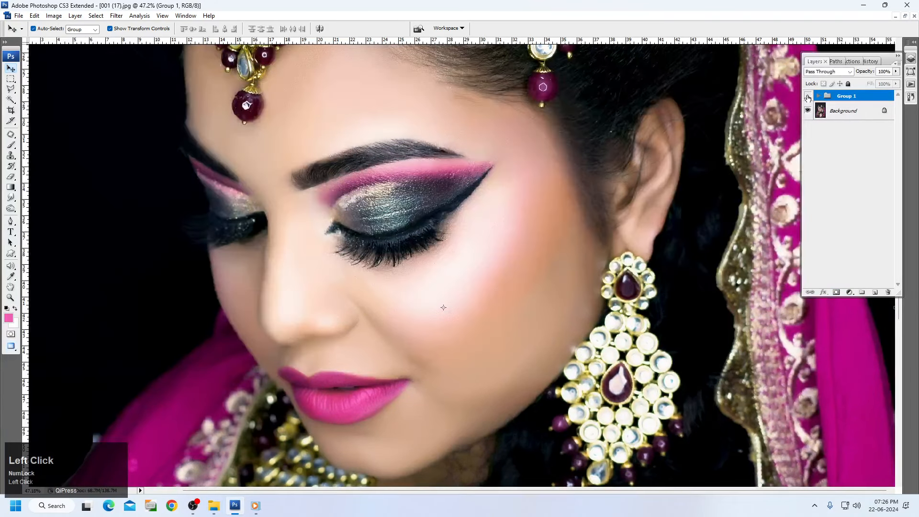
left_click(807, 97)
key("space")
right_click(365, 166)
left_click(375, 175)
key("d")
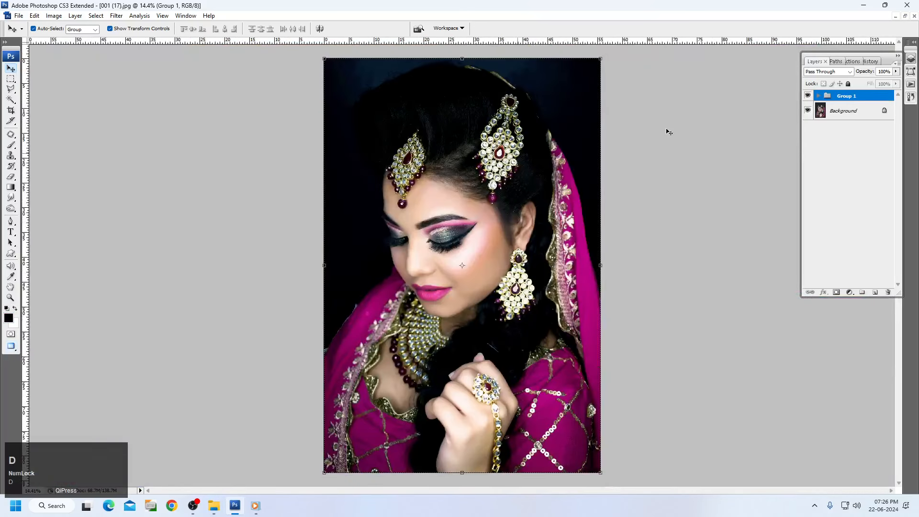
Compare the whole retouched portrait with the original by toggling the visibility of the layer group
left_click(807, 97)
left_click(807, 97)
left_click(808, 97)
left_click(807, 97)
left_click(808, 98)
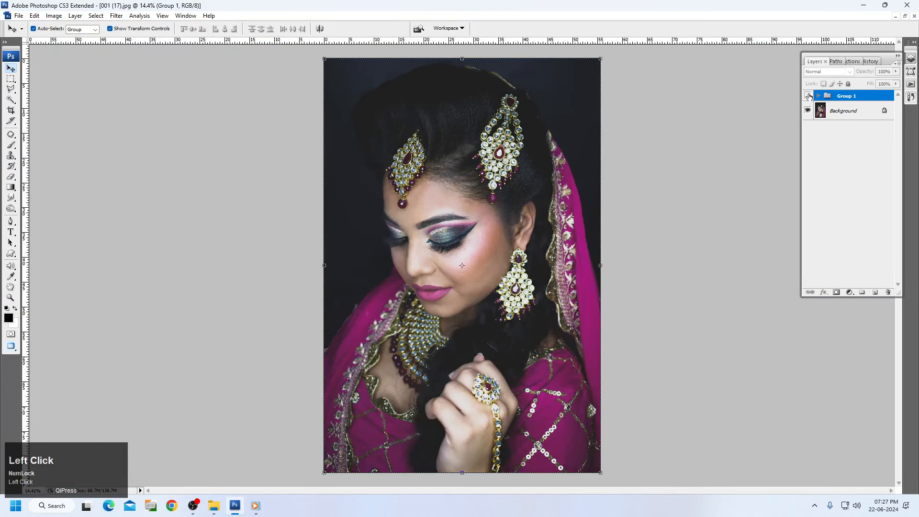
left_click(808, 97)
left_click(807, 97)
left_click(808, 97)
left_click(807, 97)
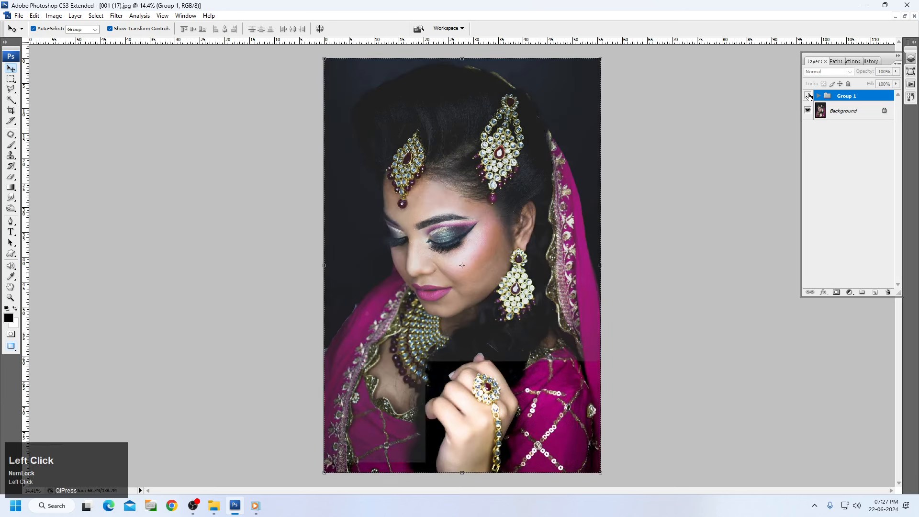
left_click(808, 97)
left_click(808, 97)
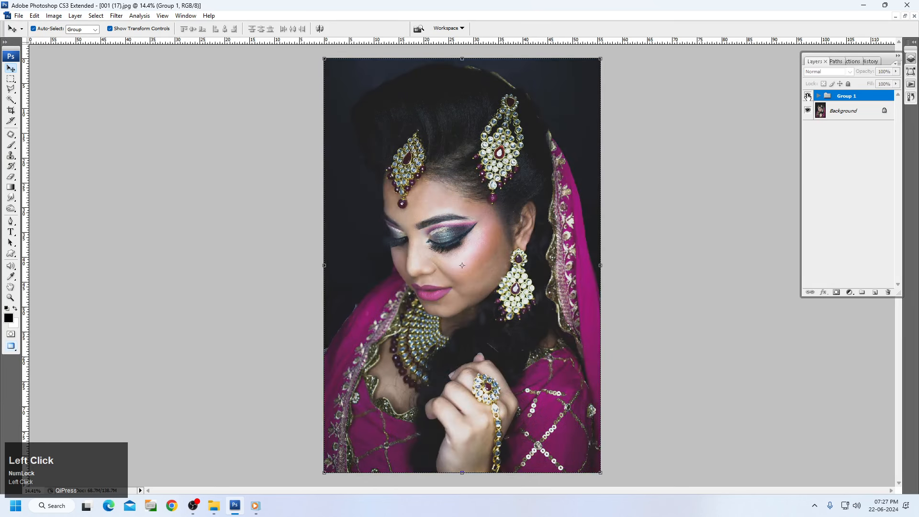
left_click(808, 97)
left_click(807, 98)
left_click(808, 97)
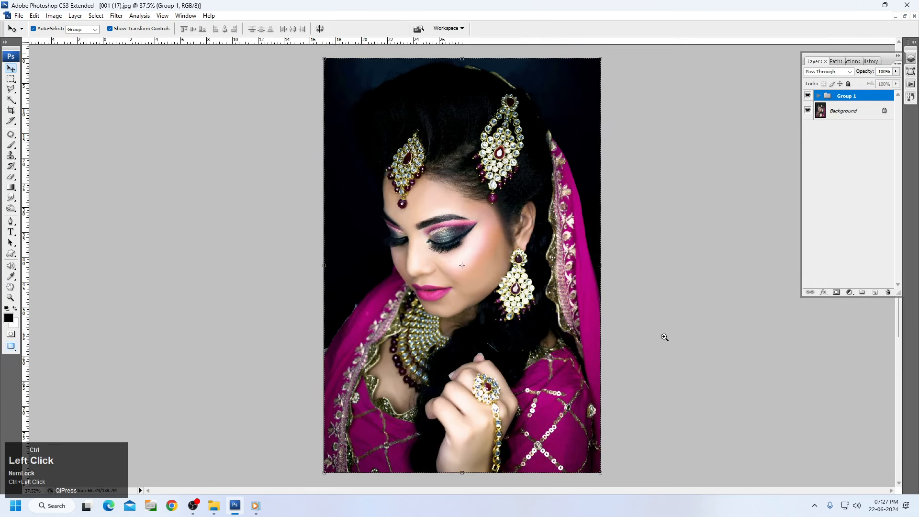
Compare the retouched face with the original at 37.5% zoom by toggling the layer group's visibility
left_click(670, 295, "ctrl")
left_click(807, 96)
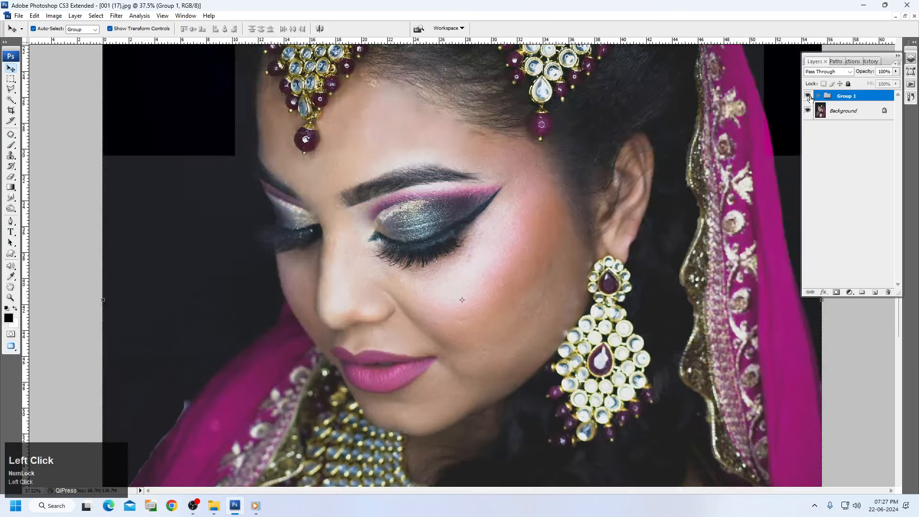
left_click(807, 96)
left_click(808, 96)
left_click(808, 98)
left_click(808, 97)
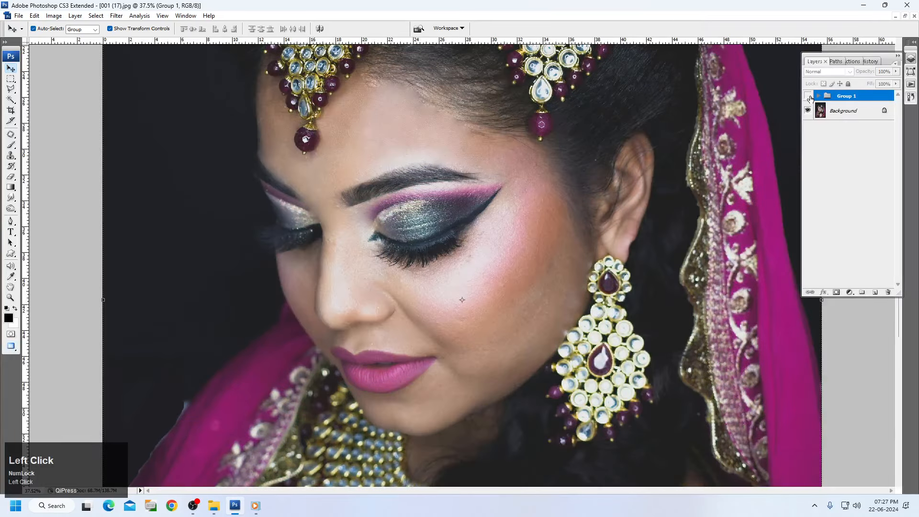
left_click(808, 97)
left_click(808, 97)
left_click(808, 98)
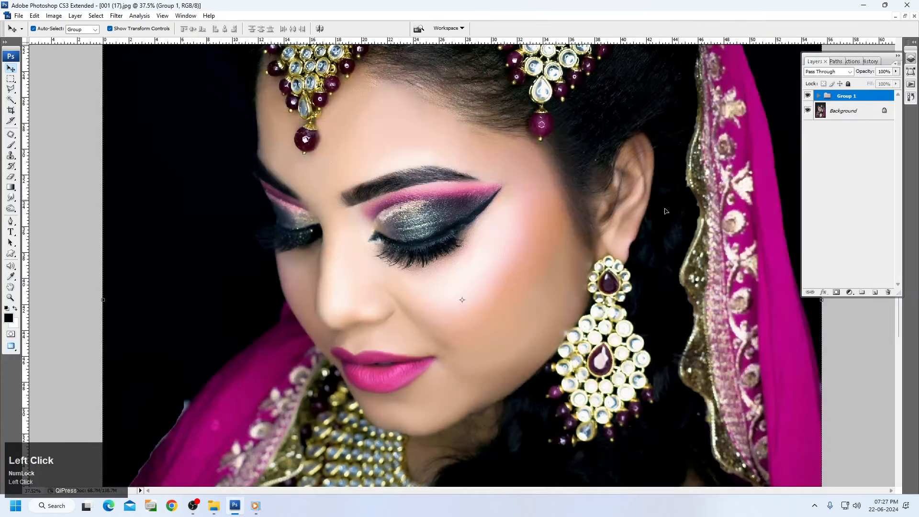
Inspect the eye and cheek retouching more closely against the original by hiding and showing the layer group
key("ctrl+space")
right_click(490, 228)
left_click(512, 234)
left_click_drag(267, 142, 569, 353)
right_click(516, 245)
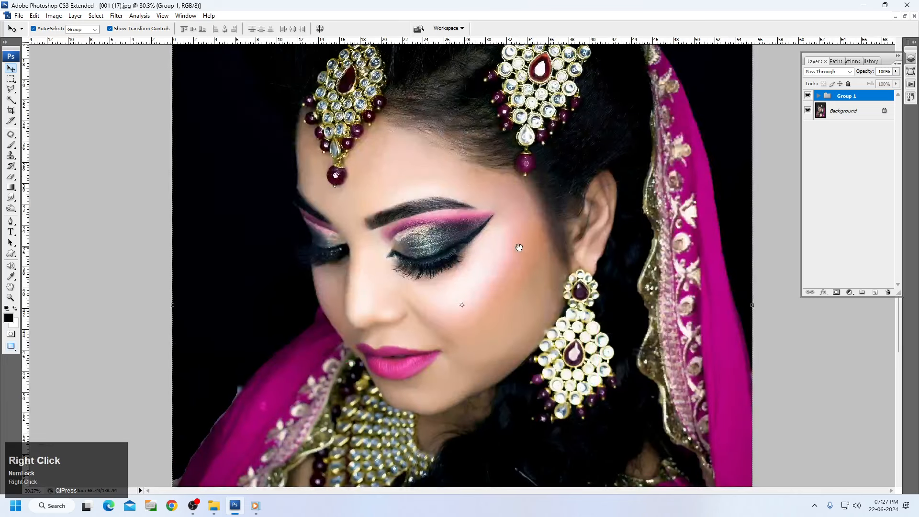
left_click(535, 250)
left_click_drag(276, 175, 668, 299)
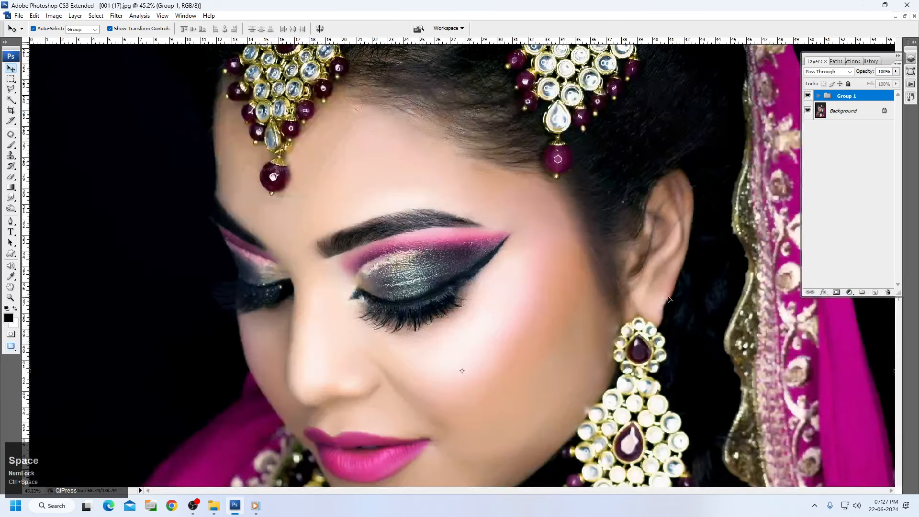
left_click(809, 97)
left_click(808, 97)
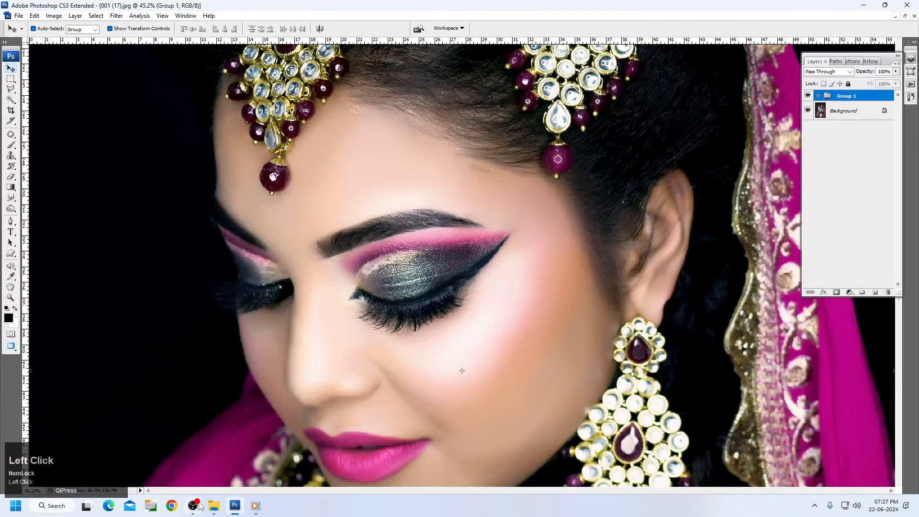